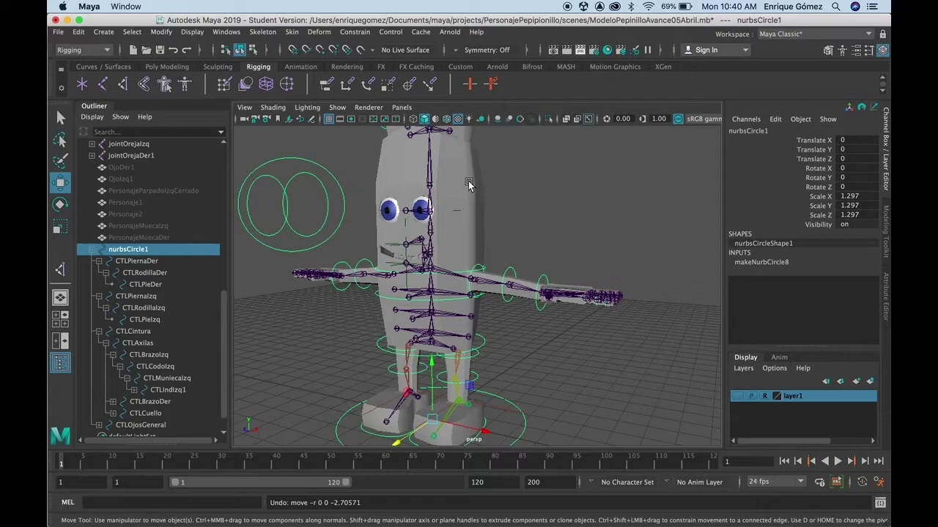
Switch the viewport to the four-pane layout showing top, perspective, front and side views.
key("space")
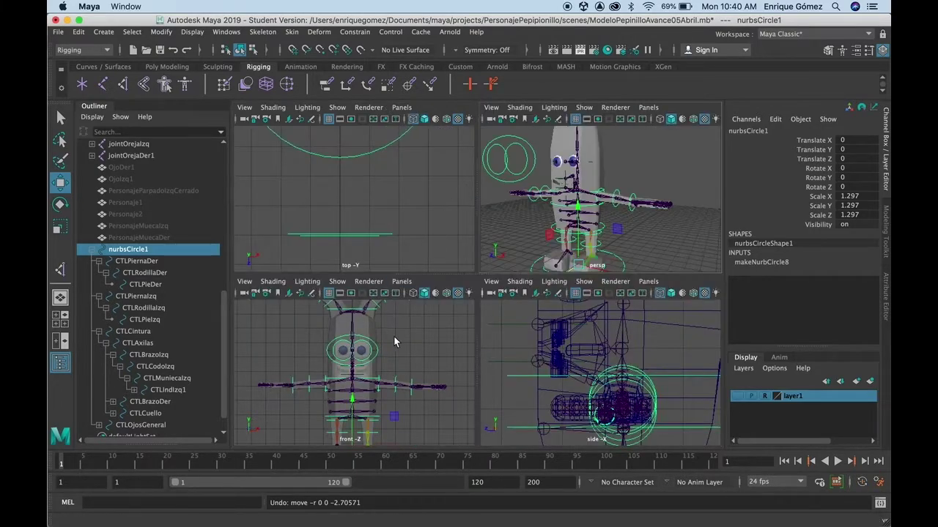
In a maximized front view, inspect jointCintura, jointColumna1 and the left arm joint jointBrazoIzq.
key("space")
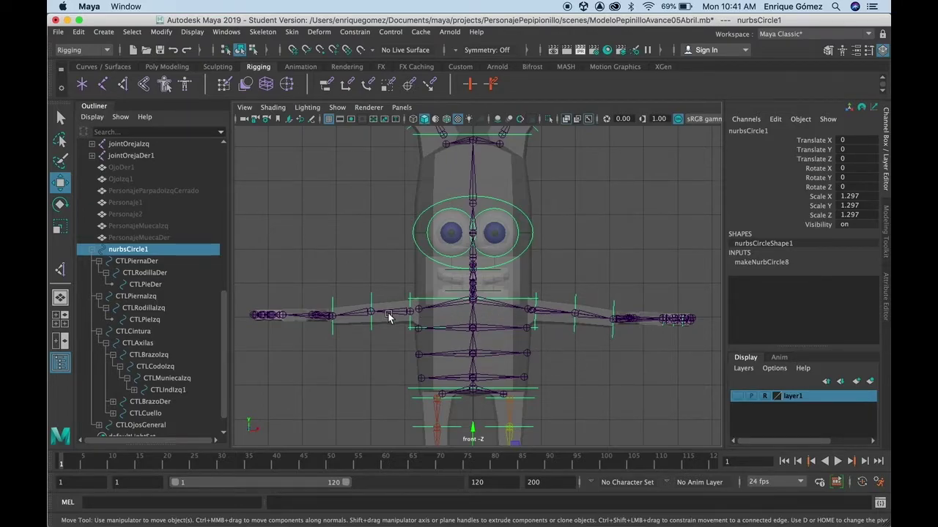
left_click(473, 379)
left_click(489, 357)
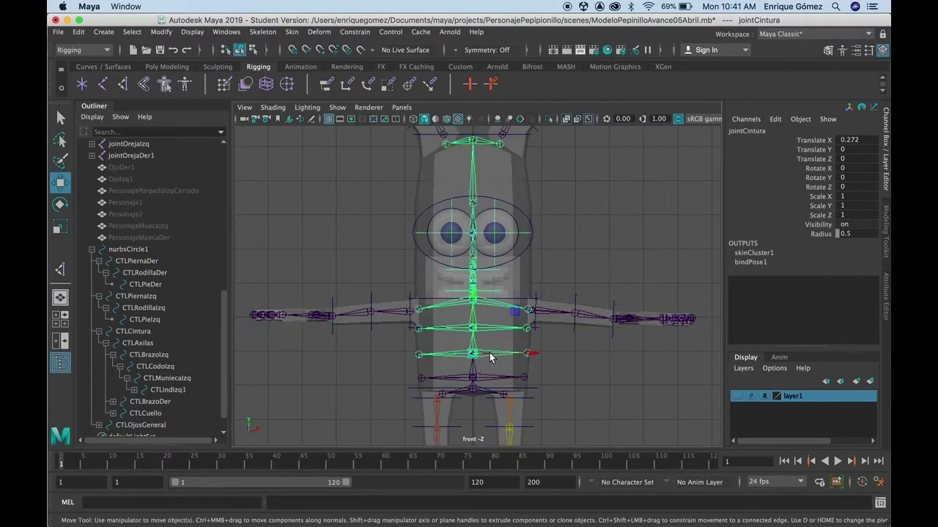
left_click(471, 378)
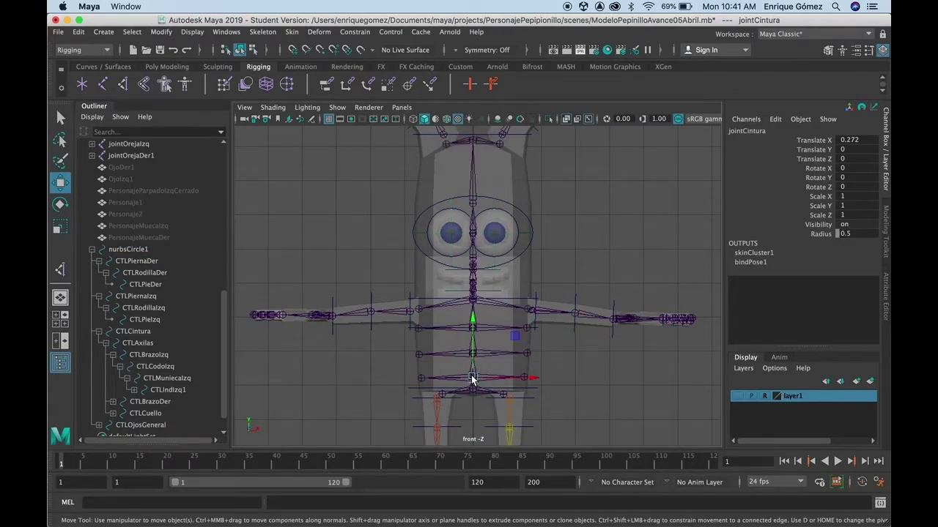
left_click(475, 391)
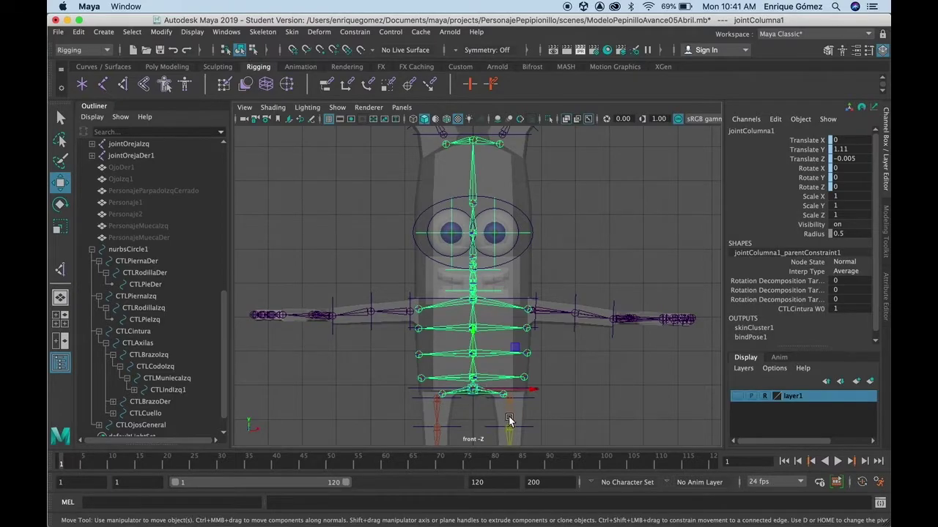
left_click(541, 314)
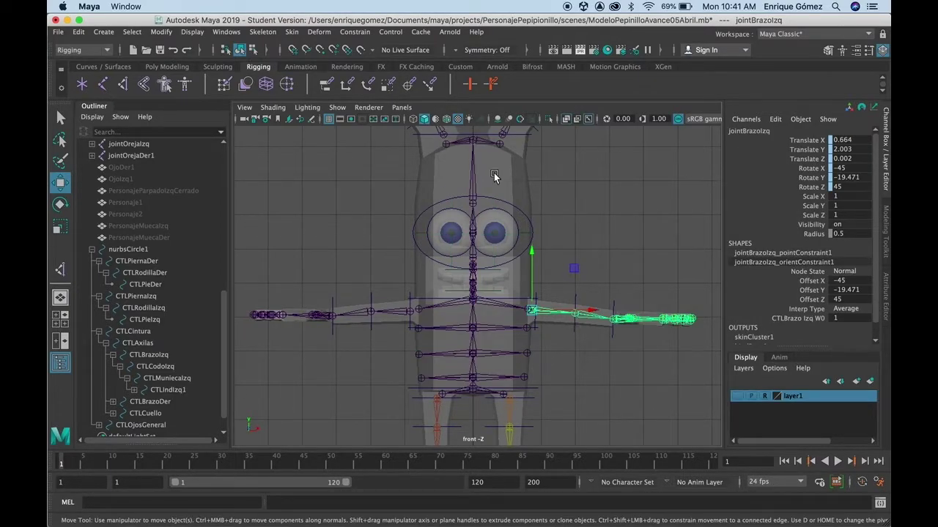
In the side view, inspect jointBocaMedio and the eye joint, then select CTLPiernaDer in perspective.
key("space")
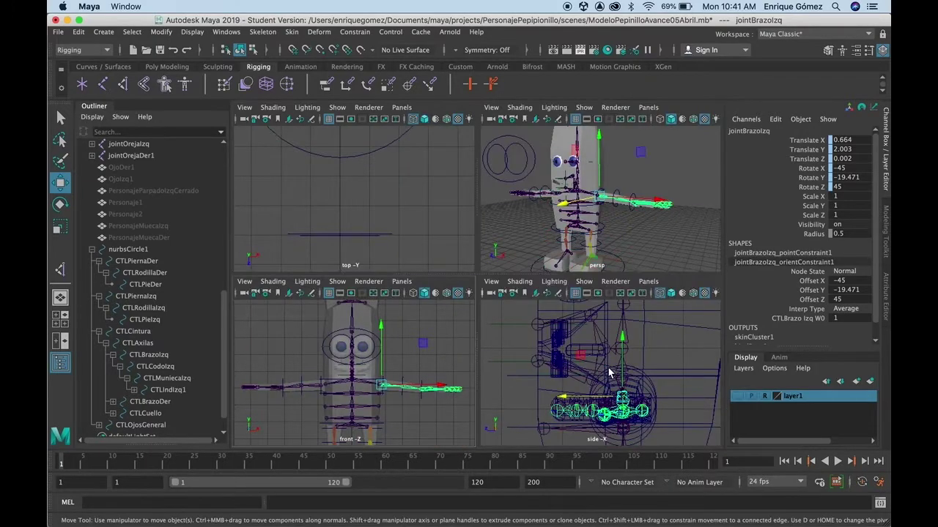
key("space")
scroll(490, 238, "down", 3)
scroll(496, 238, "up", 2)
scroll(477, 224, "up", 1)
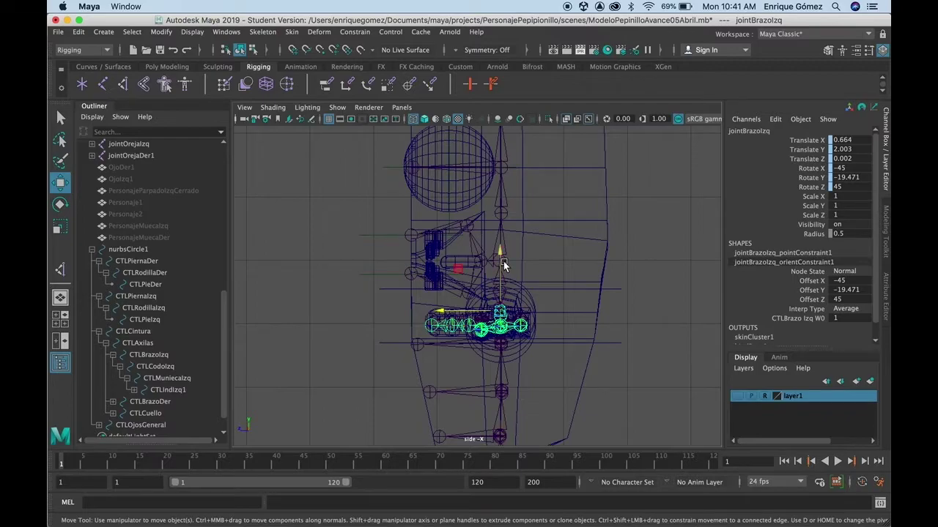
left_click(481, 263)
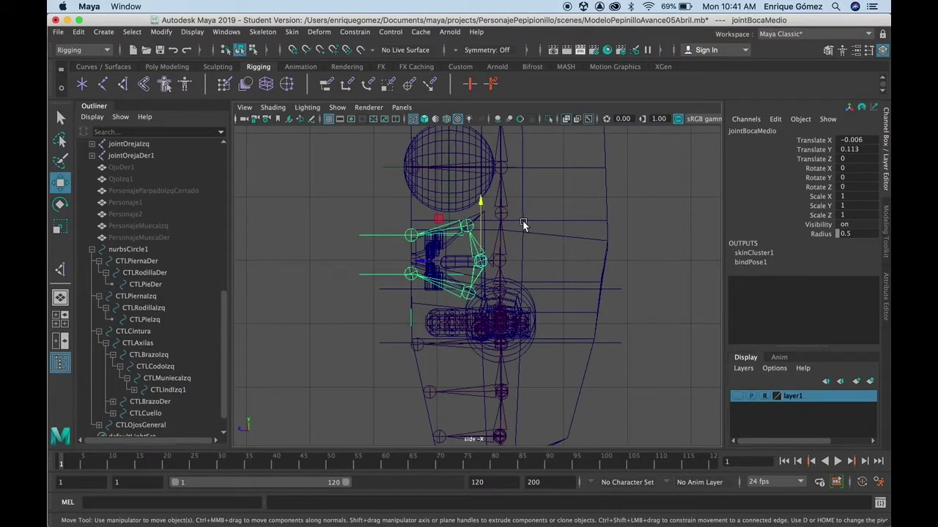
left_click(497, 170)
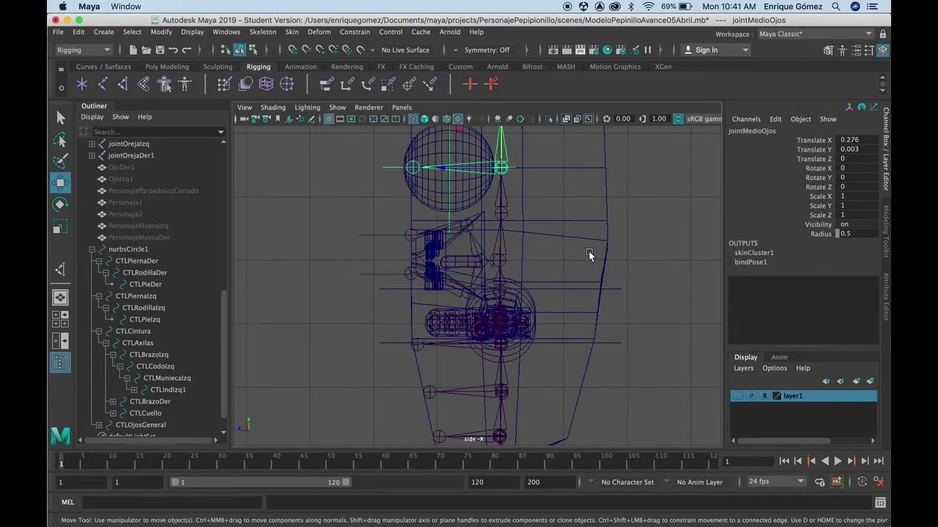
key("a")
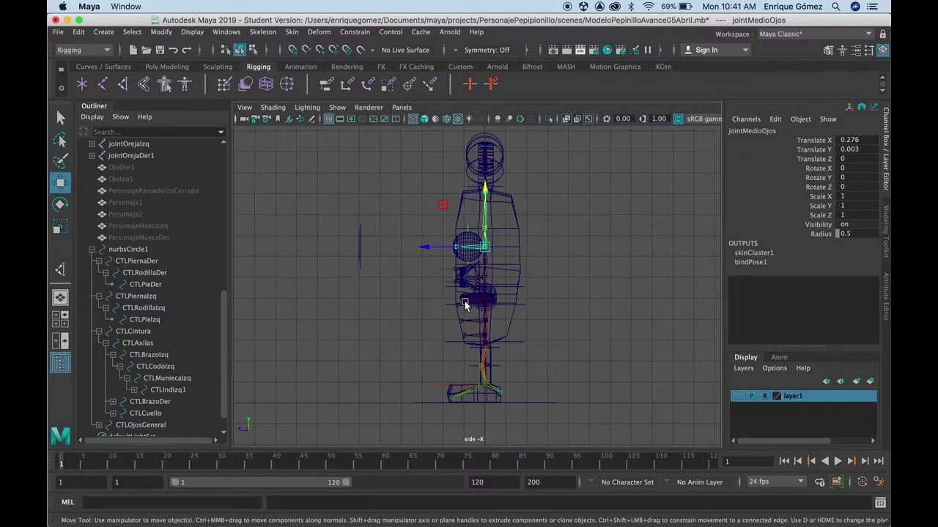
key("space")
key("space")
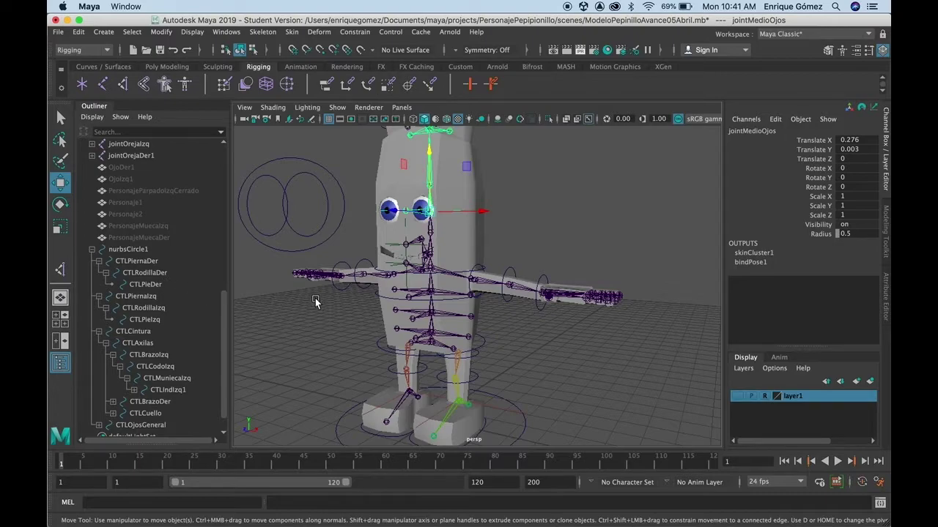
left_click(153, 263)
left_click(60, 205)
left_click(60, 205)
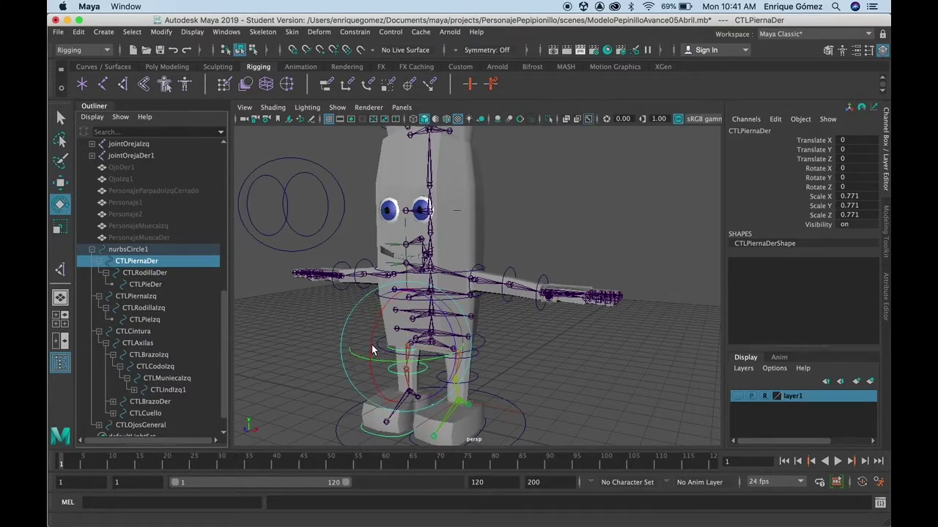
mouse_move(372, 350)
left_mouse_down()
mouse_move(381, 369)
mouse_move(375, 335)
mouse_move(379, 357)
left_mouse_up()
key("ctrl+z")
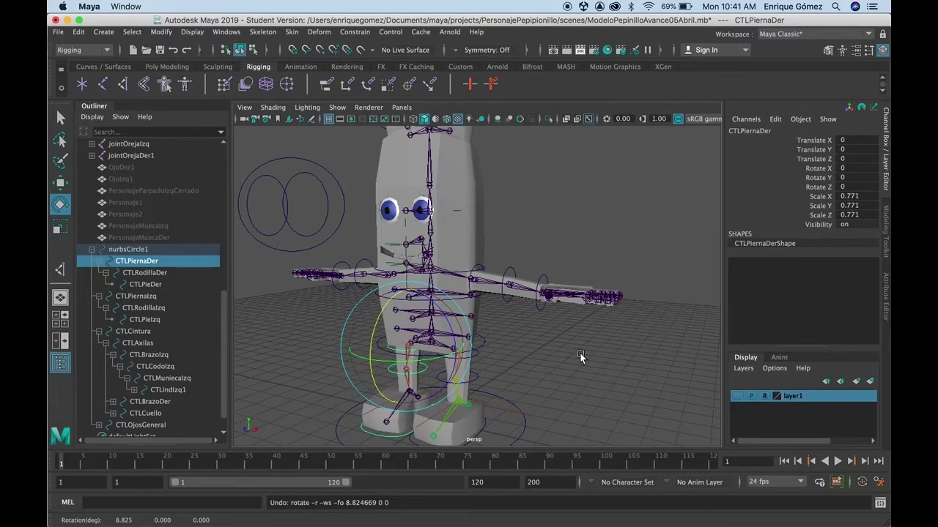
left_click(149, 285)
key("w")
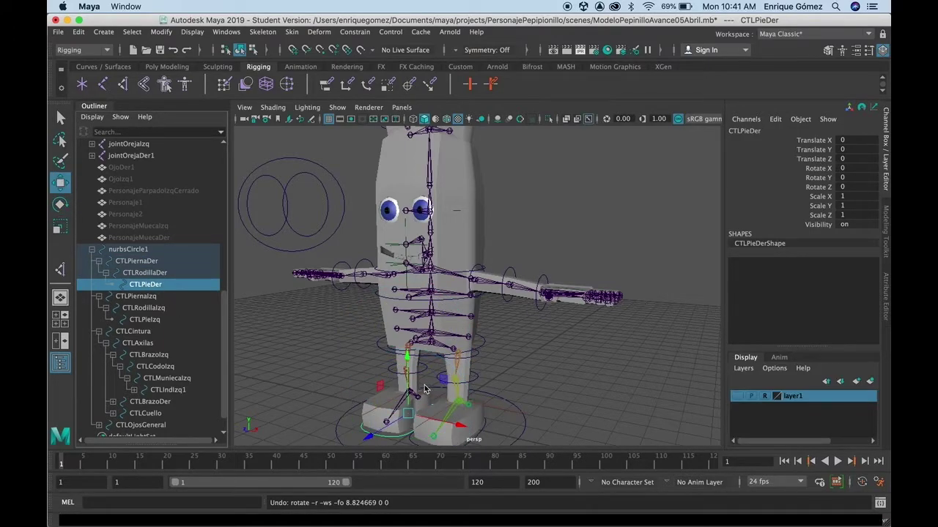
left_click_drag(408, 385, 402, 347)
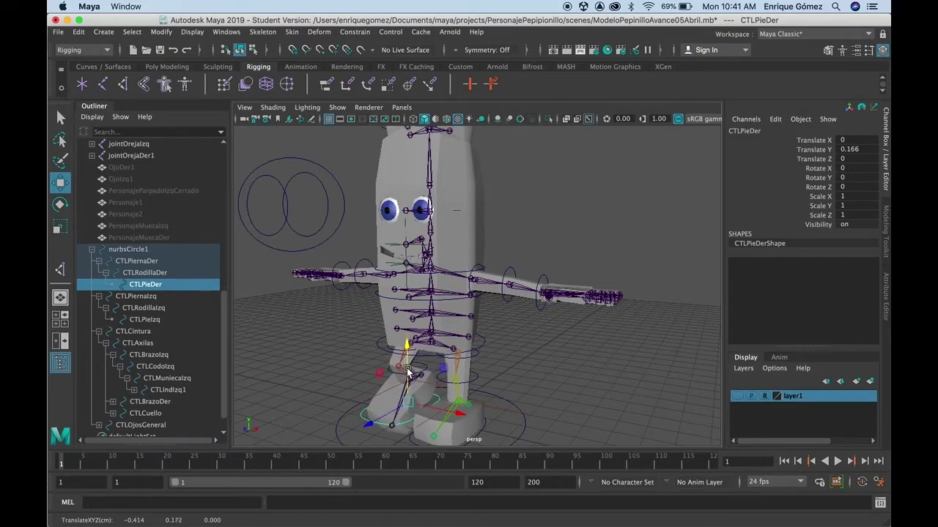
key("ctrl+z")
key("ctrl+z")
left_click(547, 374)
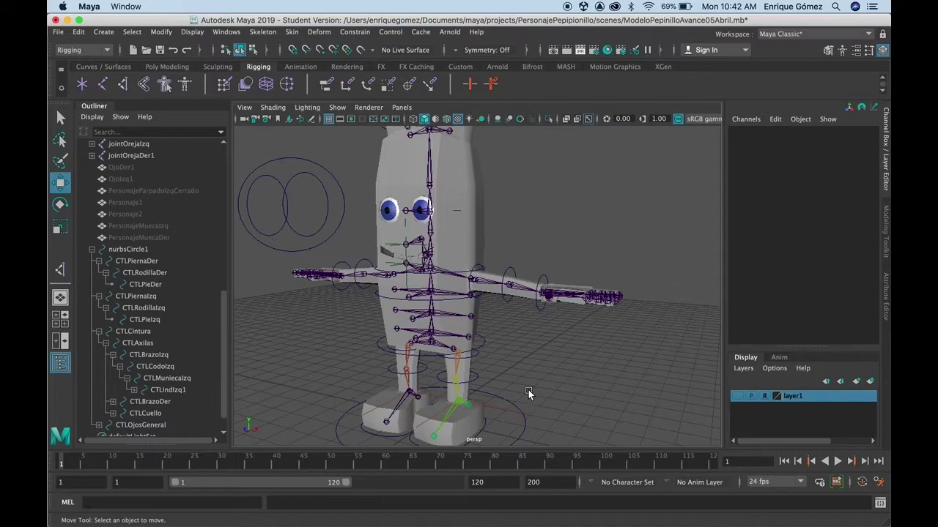
left_click(506, 279)
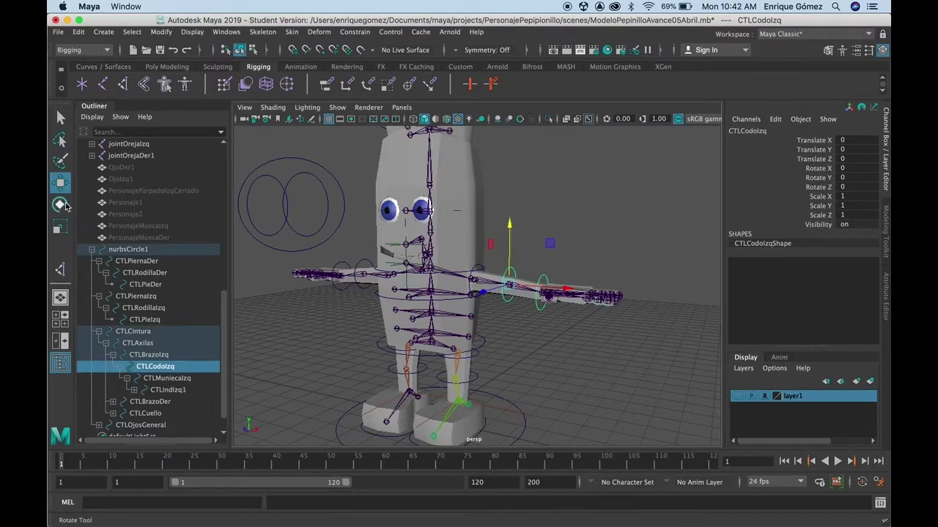
key("e")
mouse_move(555, 264)
left_mouse_down()
mouse_move(540, 266)
mouse_move(544, 292)
left_mouse_up()
key("ctrl+z")
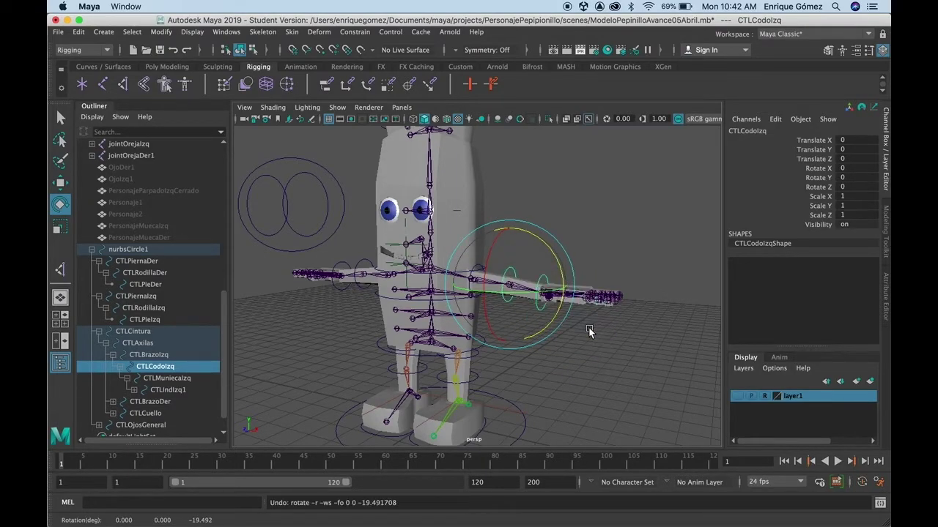
left_click(171, 390)
scroll(616, 356, "up", 3)
mouse_move(669, 407)
left_mouse_down("alt")
mouse_move(555, 356)
mouse_move(569, 419)
mouse_move(540, 336)
mouse_move(513, 361)
left_mouse_up("alt")
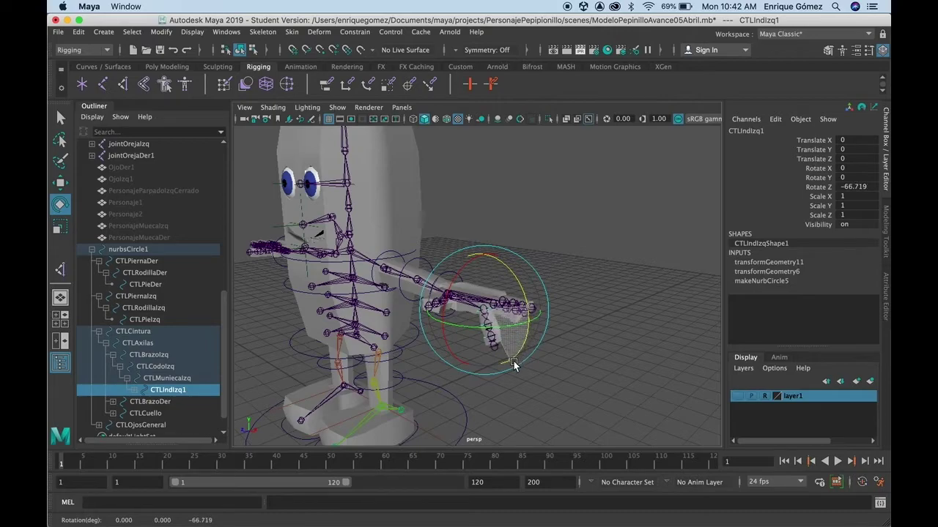
left_click_drag(513, 362, 506, 341)
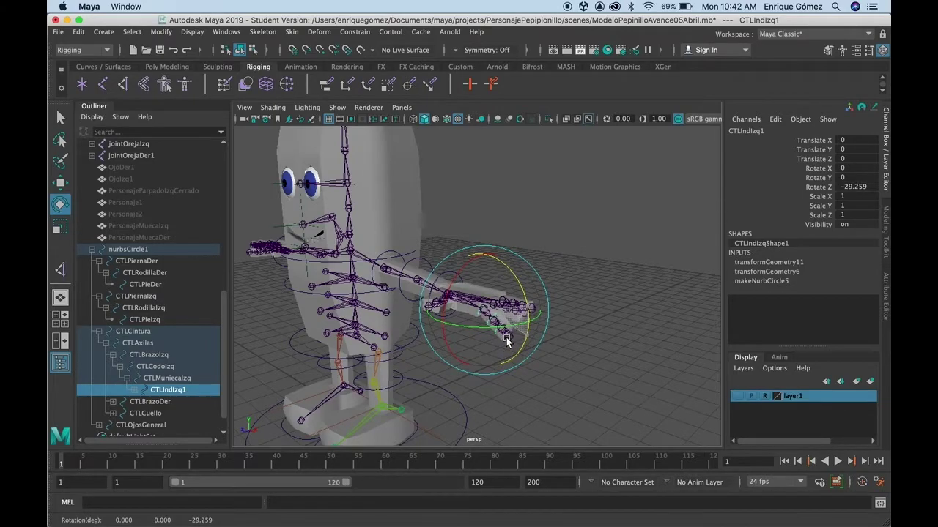
key("ctrl+z")
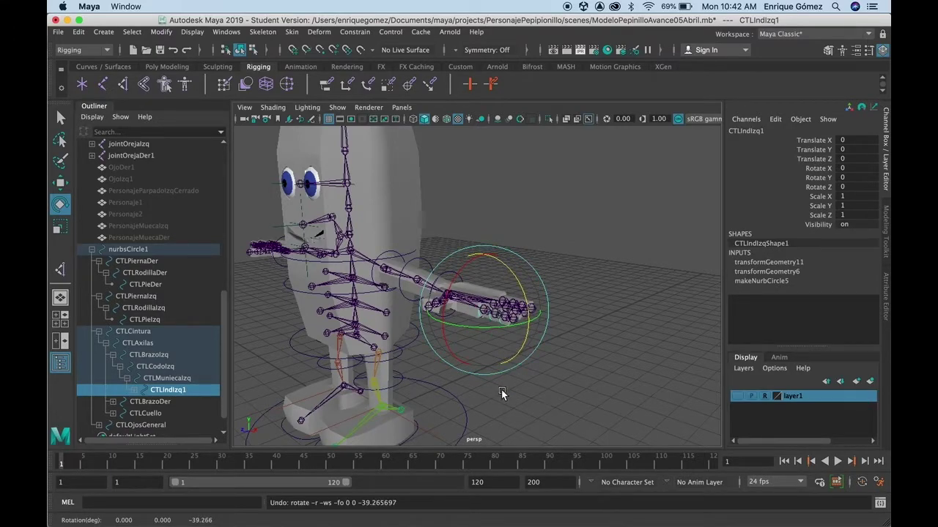
mouse_move(487, 403)
left_mouse_down("alt")
mouse_move(511, 397)
mouse_move(483, 393)
left_mouse_up("alt")
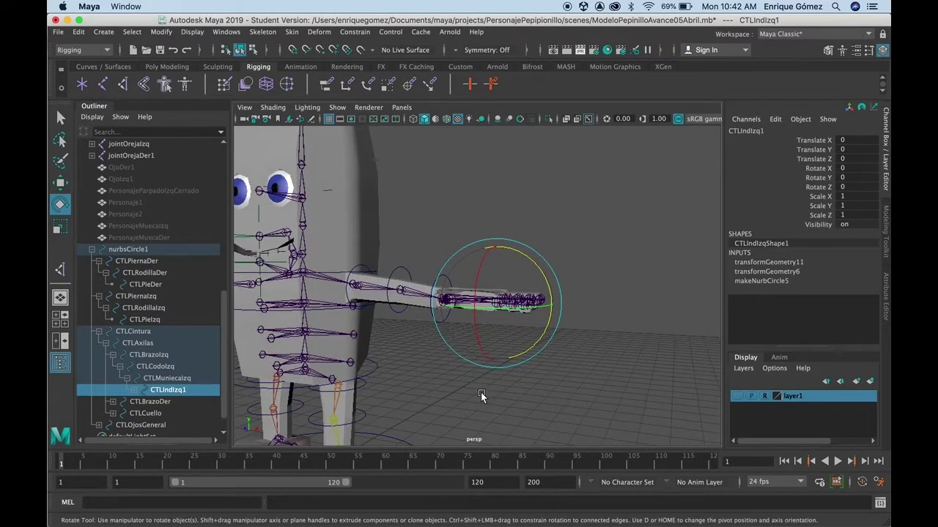
mouse_move(422, 383)
left_mouse_down("alt")
mouse_move(562, 353)
mouse_move(584, 385)
mouse_move(605, 391)
mouse_move(600, 397)
left_mouse_up("alt")
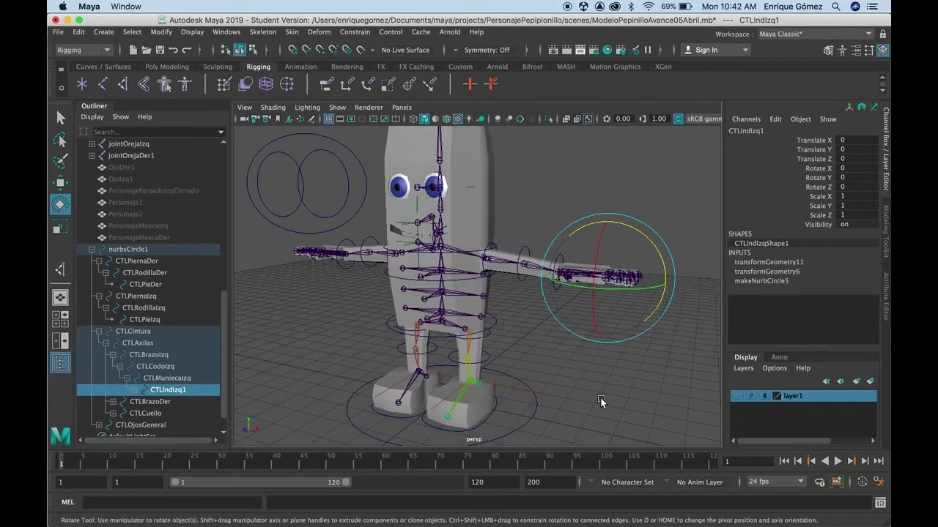
left_click(364, 198)
left_click(60, 182)
Test-move the eye control left, down and back toward the face.
mouse_move(354, 186)
left_mouse_down()
mouse_move(285, 203)
mouse_move(346, 204)
left_mouse_up()
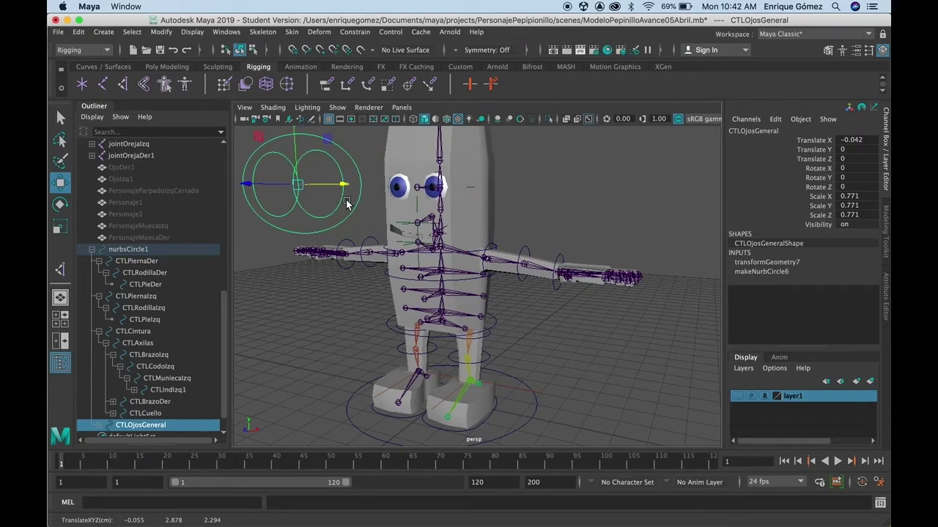
left_click_drag(294, 151, 312, 164)
key("ctrl+z")
left_click_drag(302, 145, 303, 183)
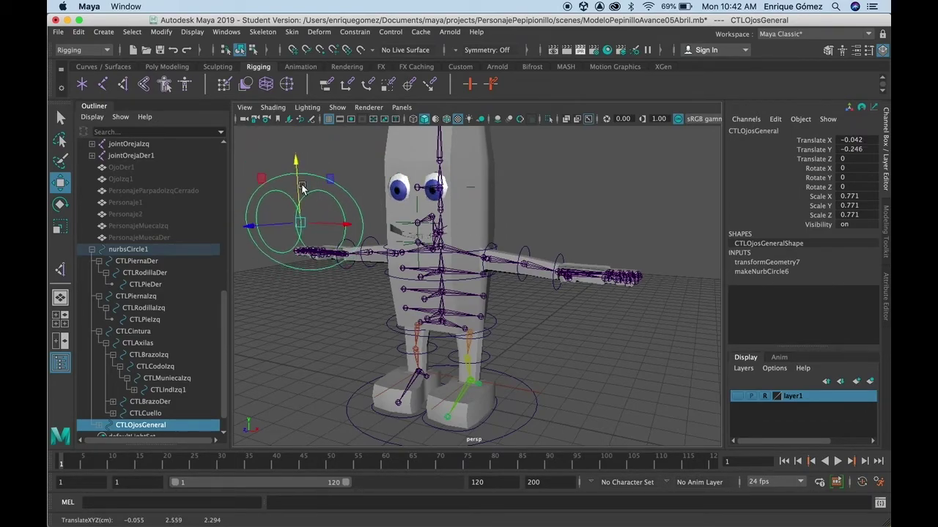
left_click_drag(349, 222, 389, 227)
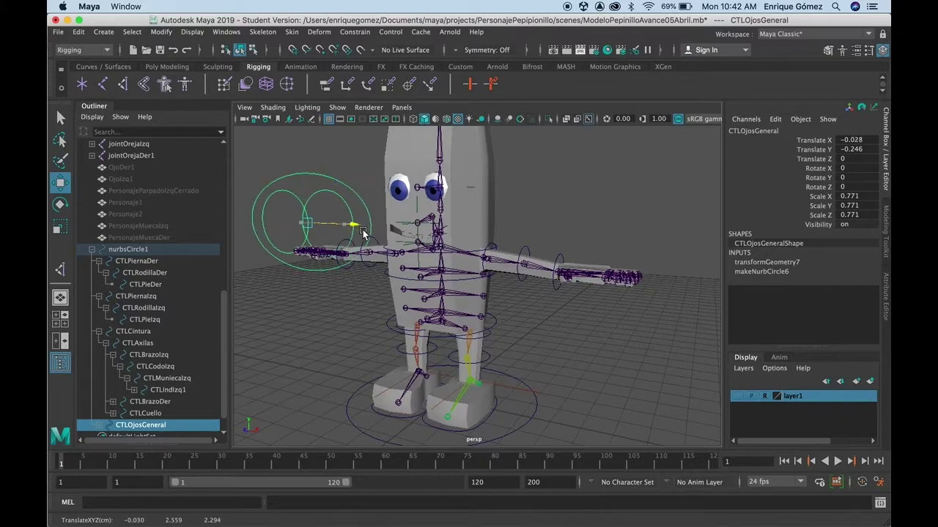
Select CTLAxilas, test-twist the upper body with the Rotate tool, then undo the twist.
left_click(457, 255)
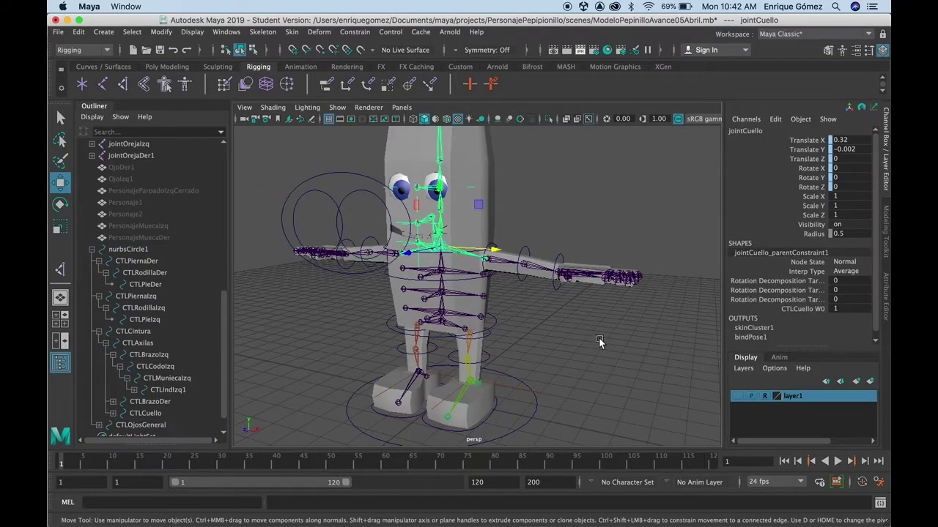
left_click(594, 336)
left_click(462, 284)
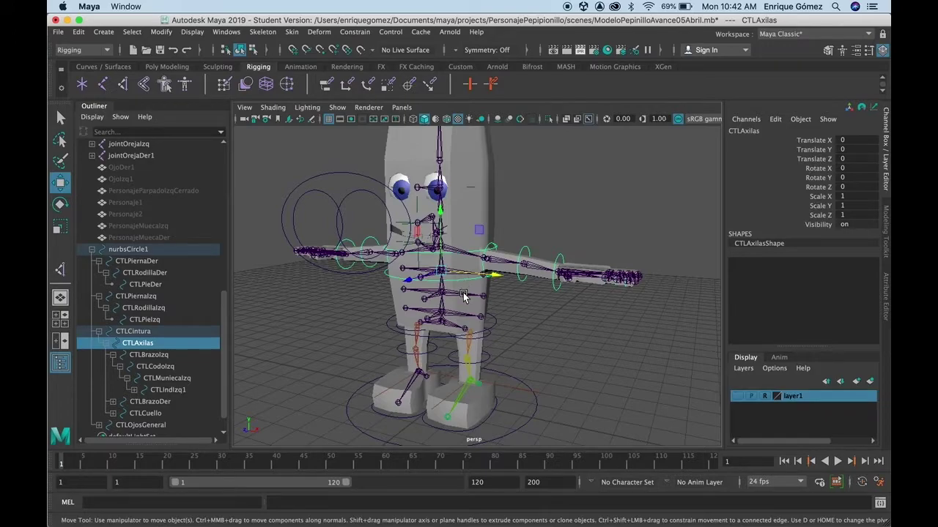
left_click(60, 205)
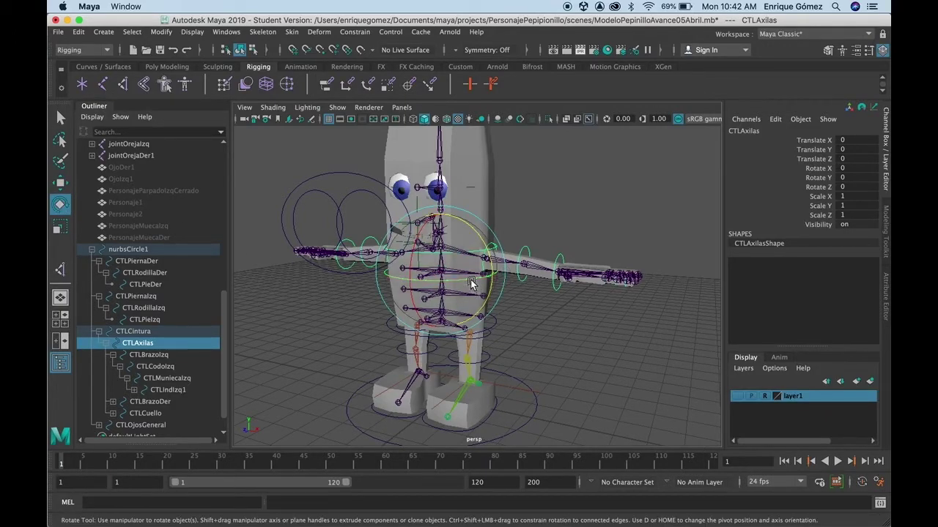
mouse_move(471, 279)
left_mouse_down()
mouse_move(439, 282)
mouse_move(535, 319)
left_mouse_up()
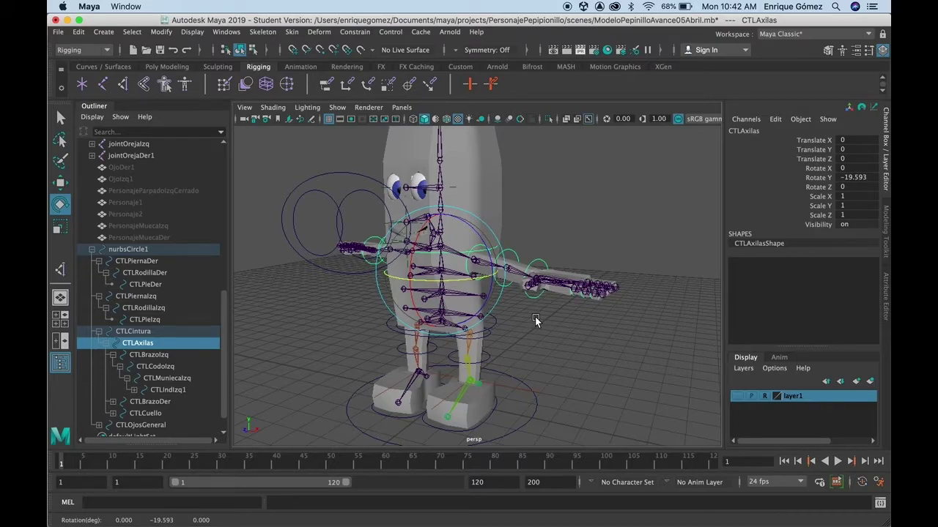
key("ctrl+z")
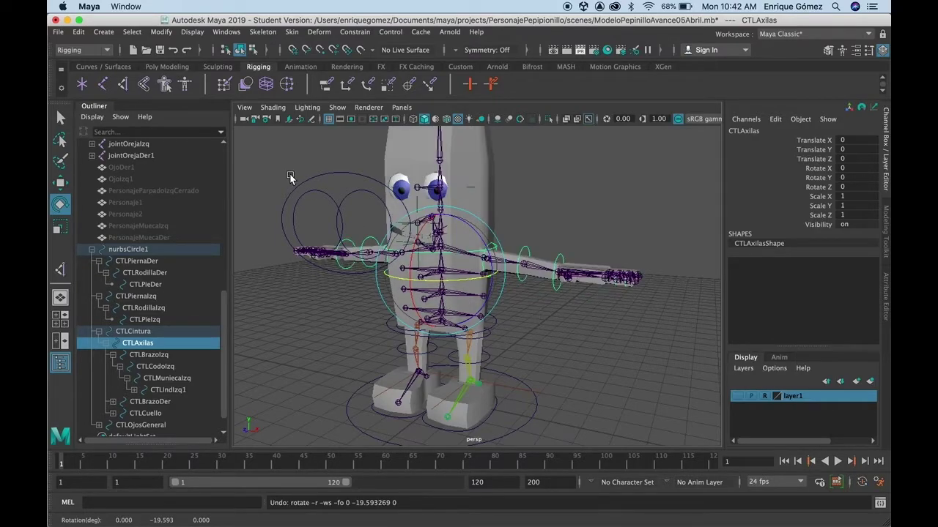
Set CTLOjosGeneral's Translate X and Translate Y to 0 in the Channel Box.
left_click(324, 173)
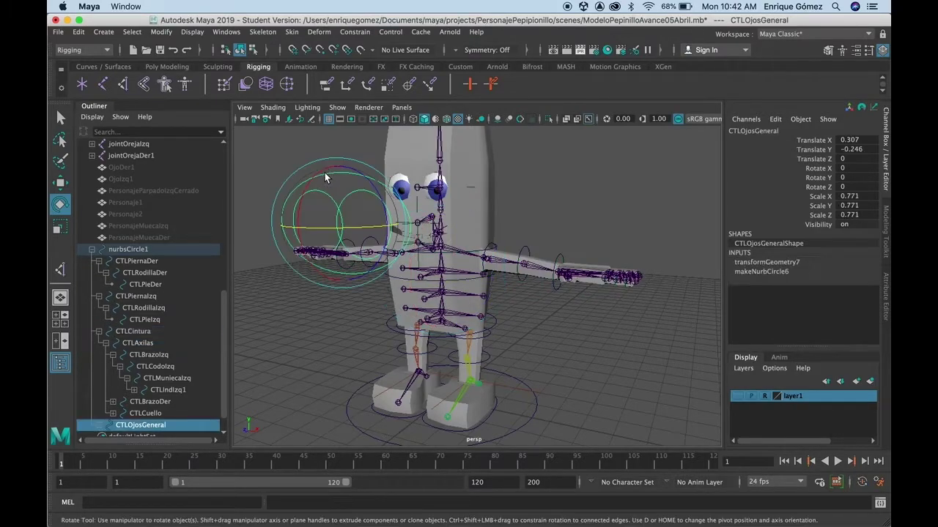
double_click(863, 140)
type("0")
key("Return")
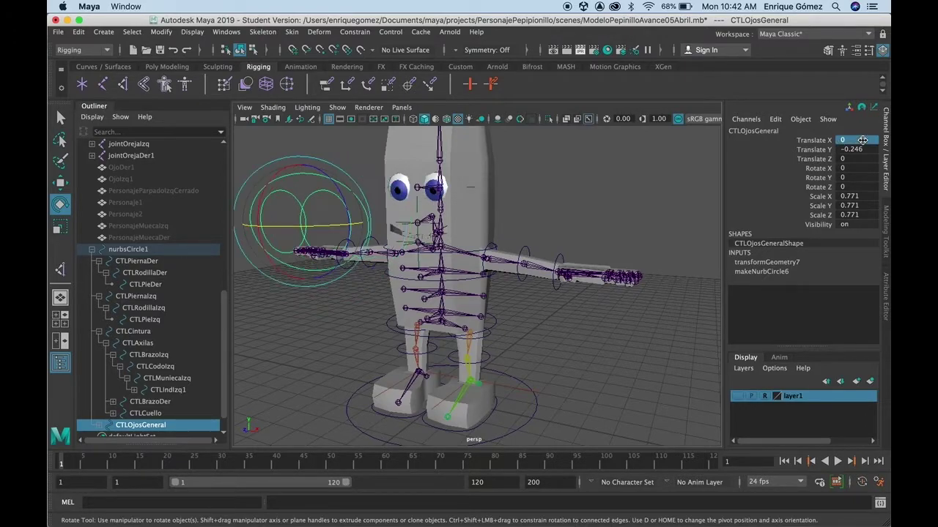
double_click(870, 149)
type("0")
key("Return")
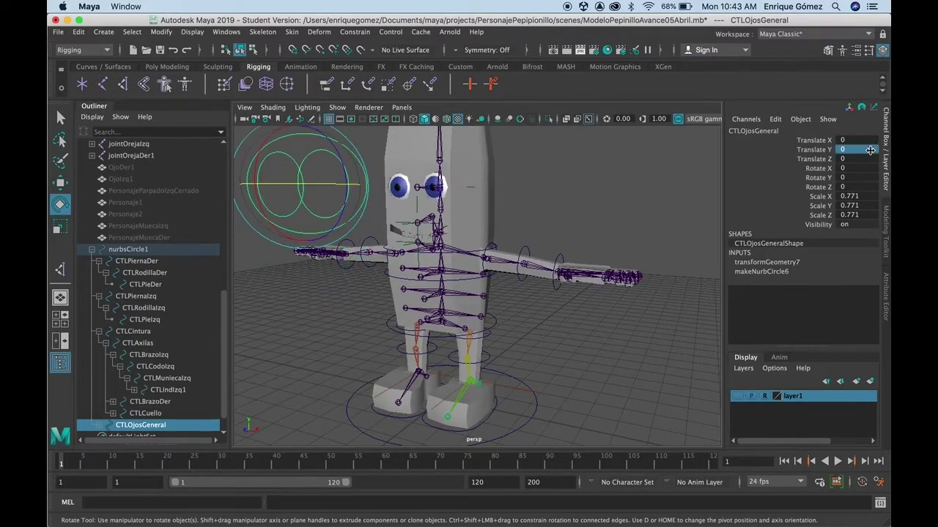
Select nurbsCircle1 and drag the whole rig back with the Move tool.
left_click(535, 405)
left_click_drag(560, 408, 590, 402, "alt")
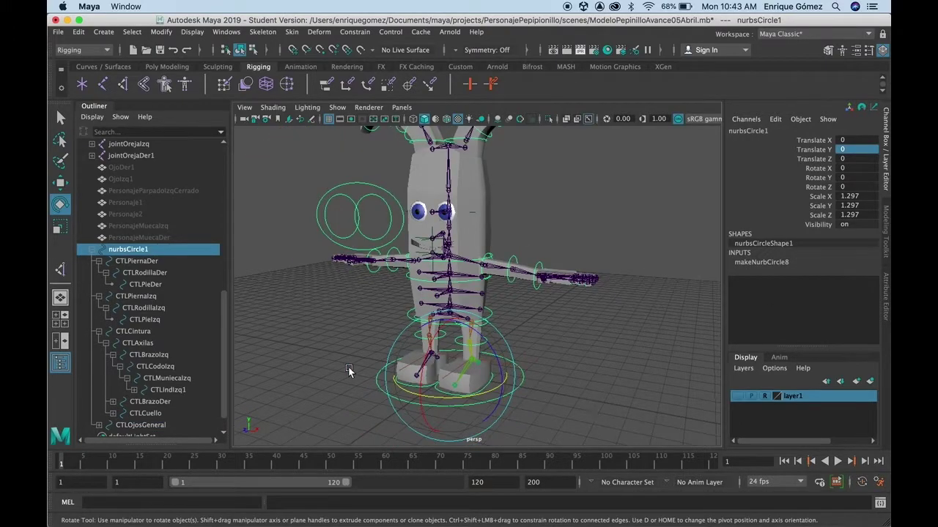
left_click(61, 182)
mouse_move(490, 394)
left_mouse_down()
mouse_move(431, 299)
mouse_move(594, 330)
left_mouse_up()
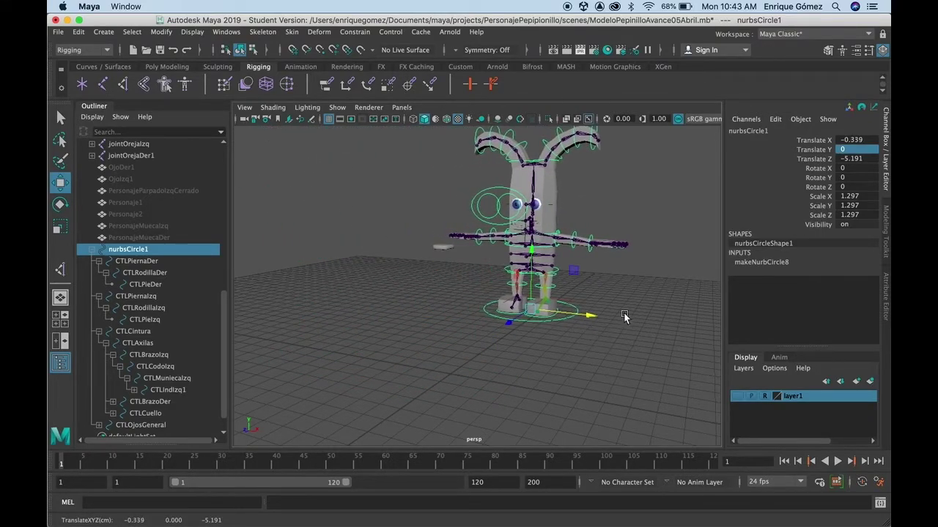
Set nurbsCircle1's Translate X and Translate Z to 0, returning the rig to the origin.
left_click(855, 140)
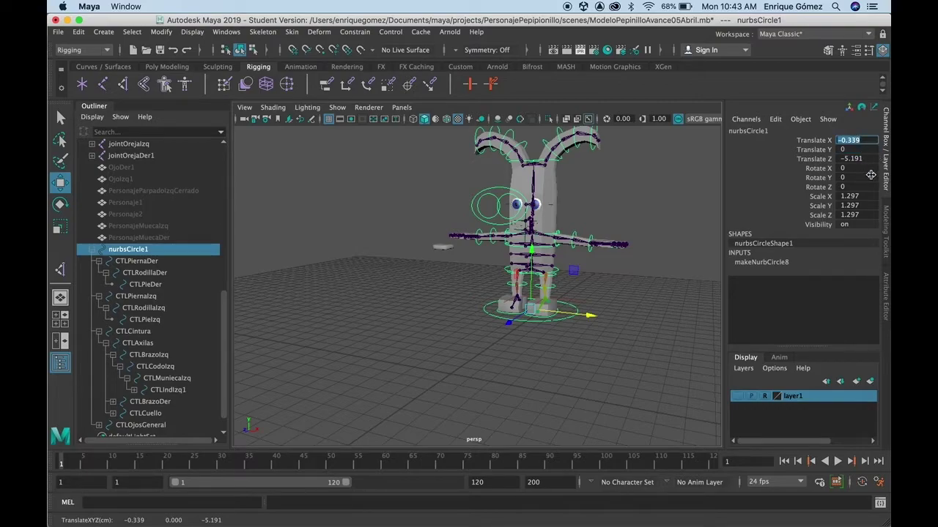
type("0")
key("Return")
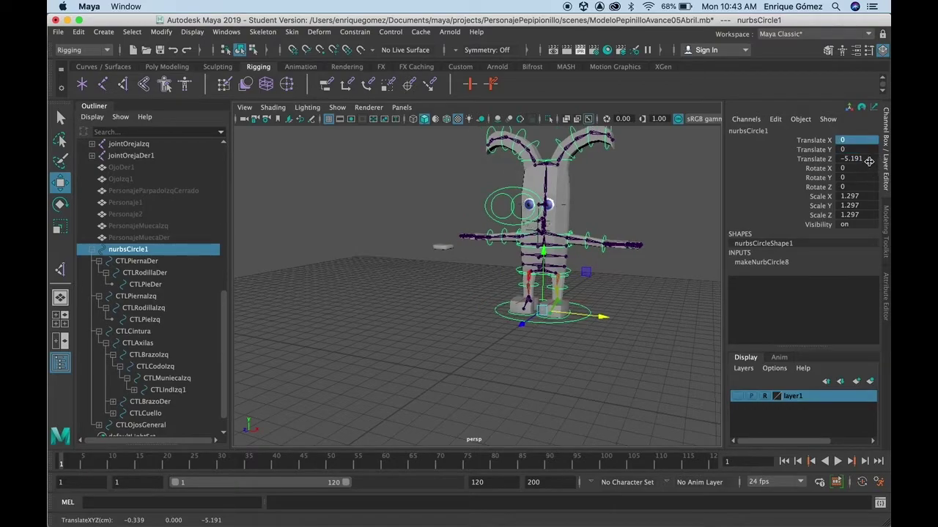
left_click(864, 159)
type("0")
key("Return")
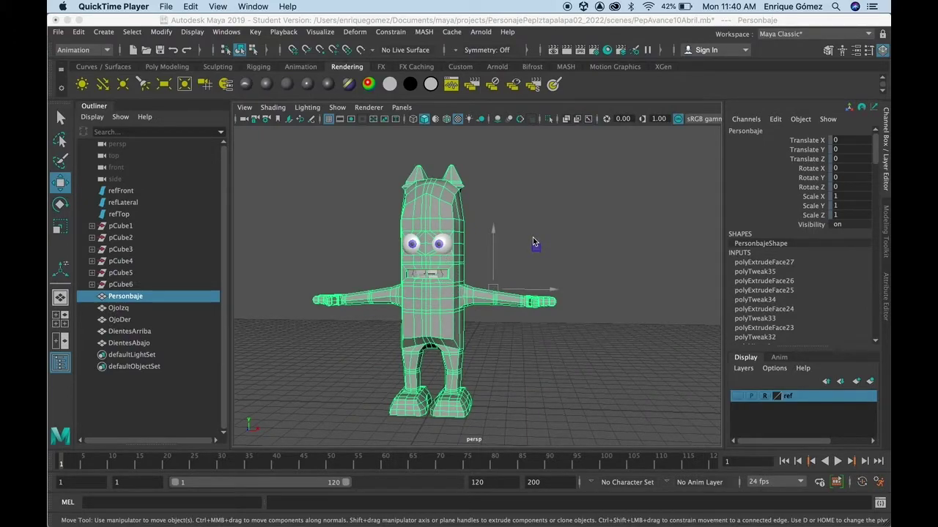
Deselect the Personaje model in the PepAvance10Abril.mb scene.
left_click(504, 174)
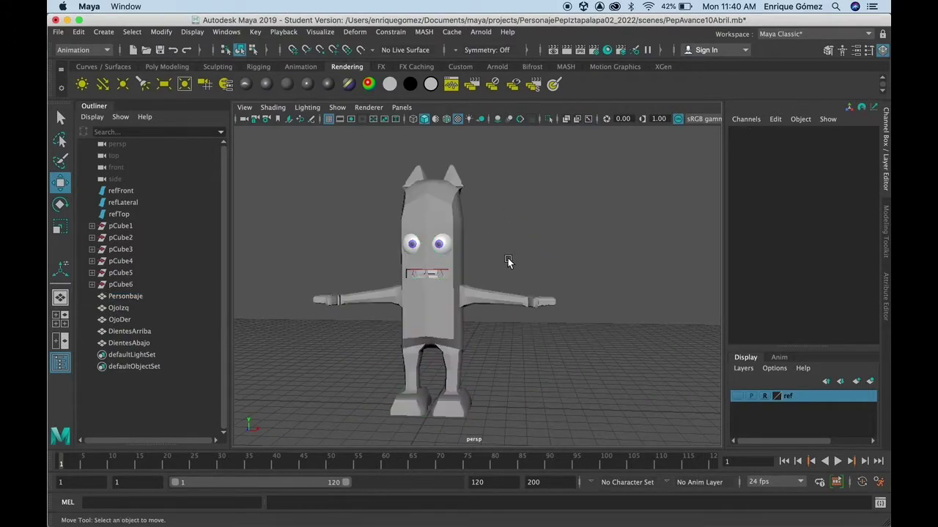
left_click(272, 107)
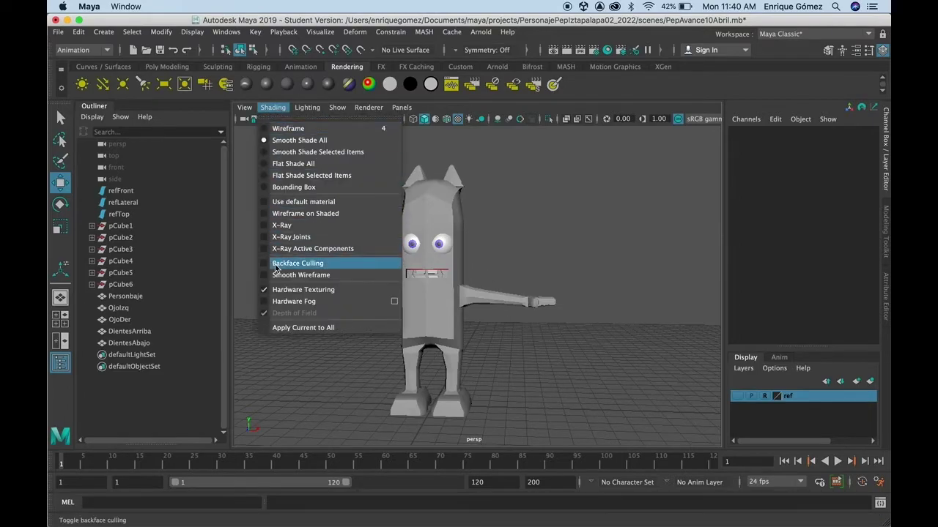
Enable X-Ray, maximize the front view framed on the whole character, and switch to wireframe.
left_click(281, 225)
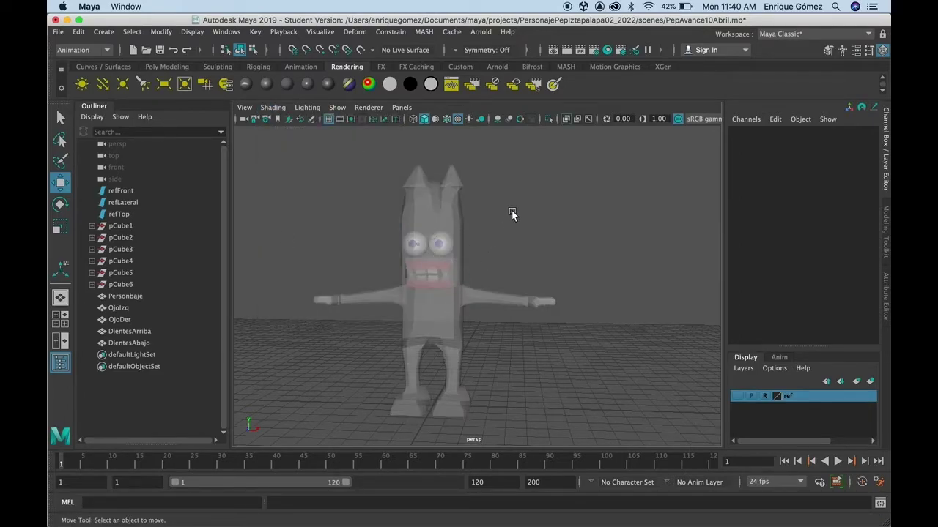
key("space")
key("space")
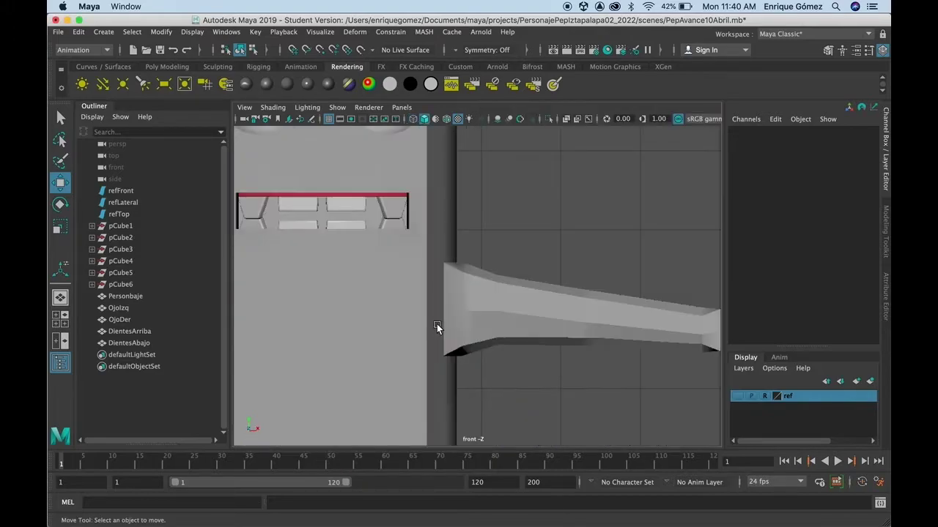
key("a")
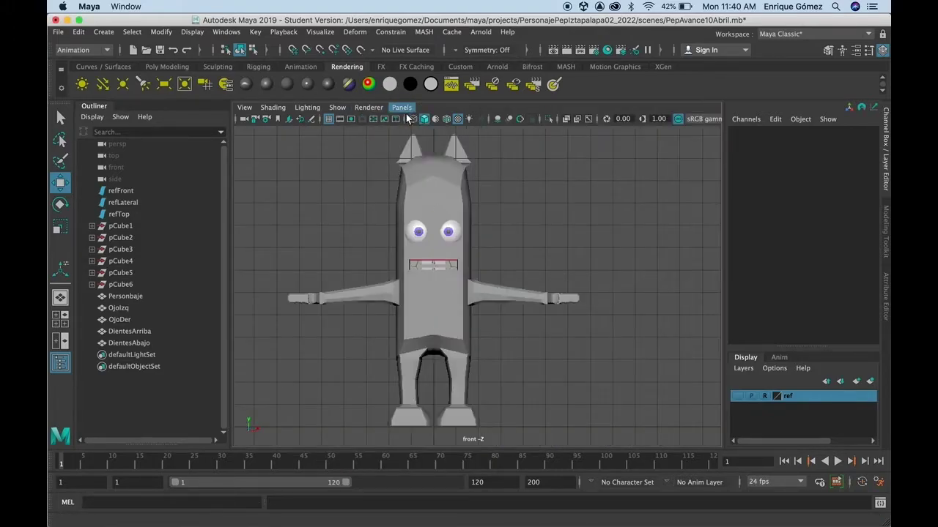
left_click(413, 118)
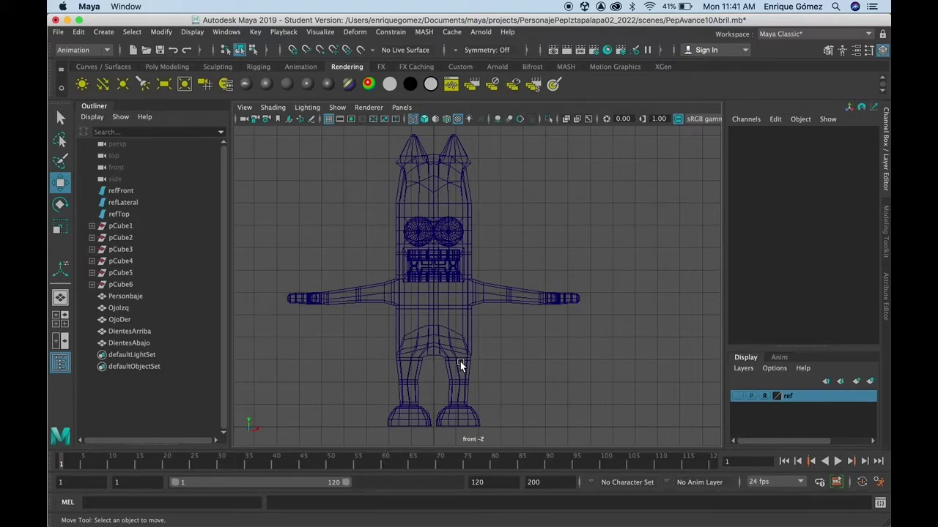
Maximize the side view and pan down to the character's legs and feet.
key("space")
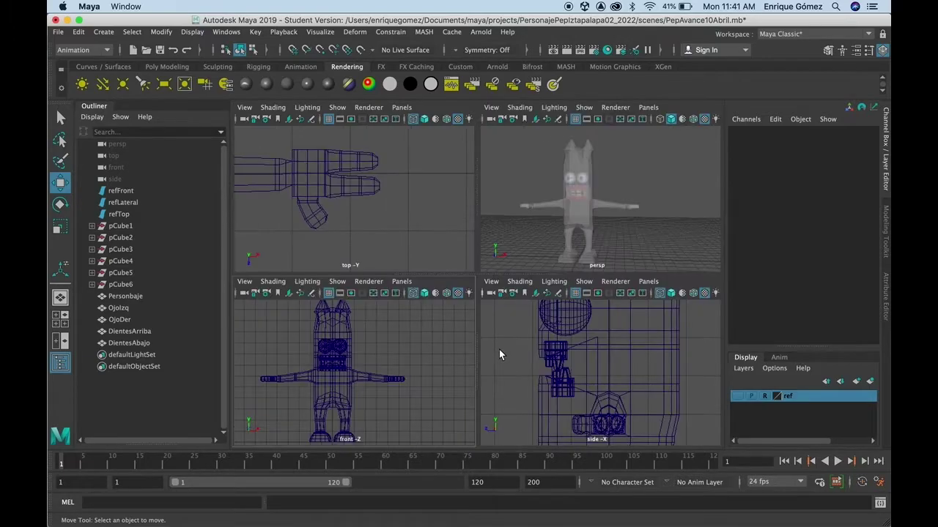
key("space")
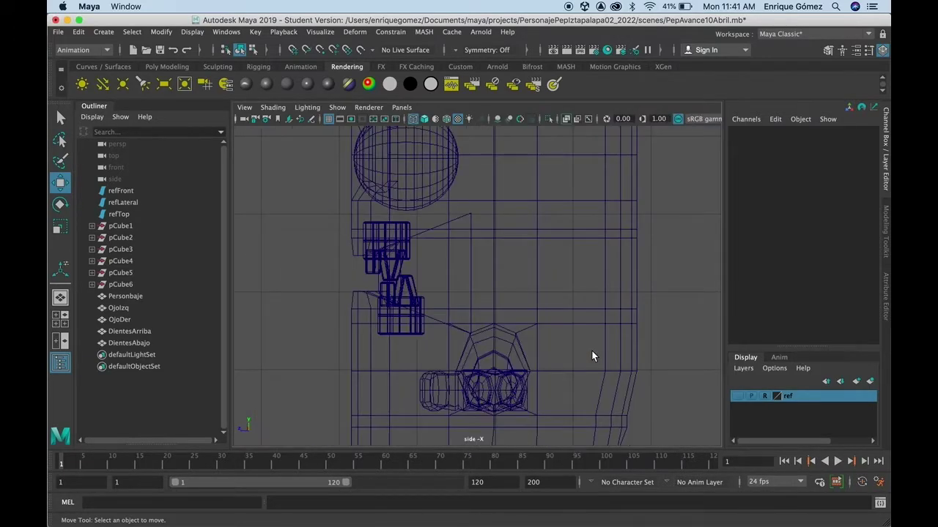
middle_click_drag(577, 406, 557, 182, "alt")
middle_click_drag(511, 368, 514, 198, "alt")
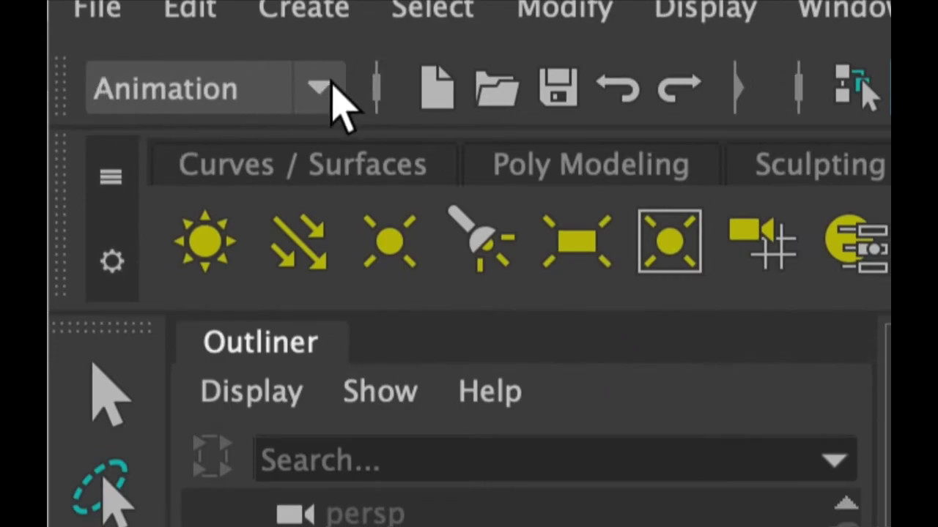
Switch to the Rigging menu set, reset Create Joints options to defaults, and activate the Joint Tool.
left_click(319, 88)
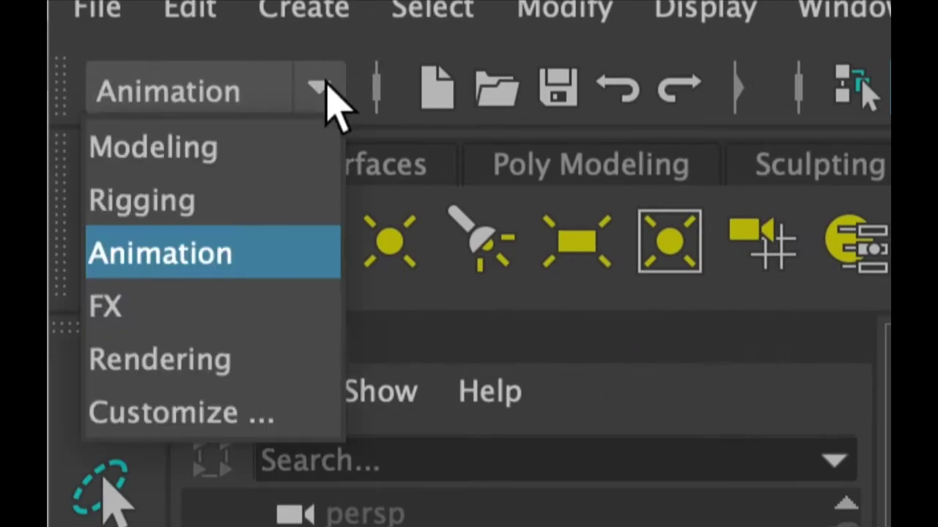
left_click(137, 208)
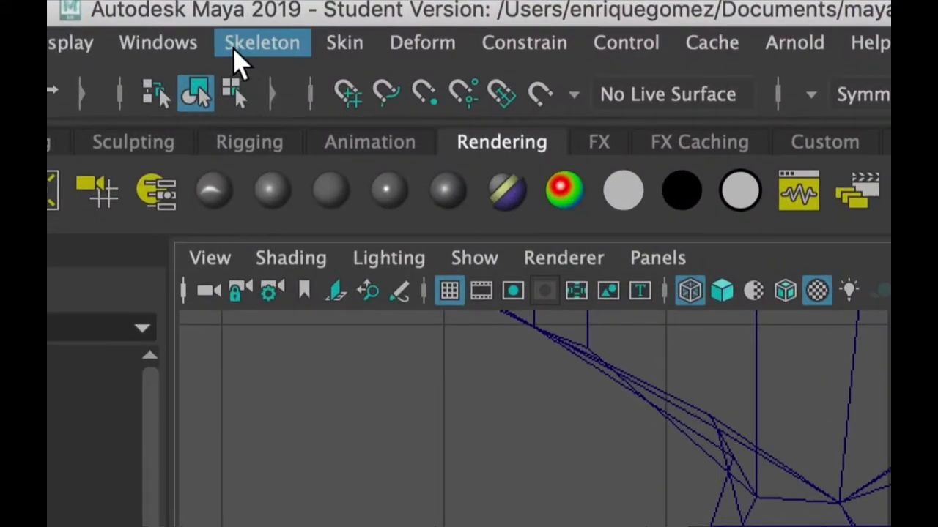
left_click(246, 55)
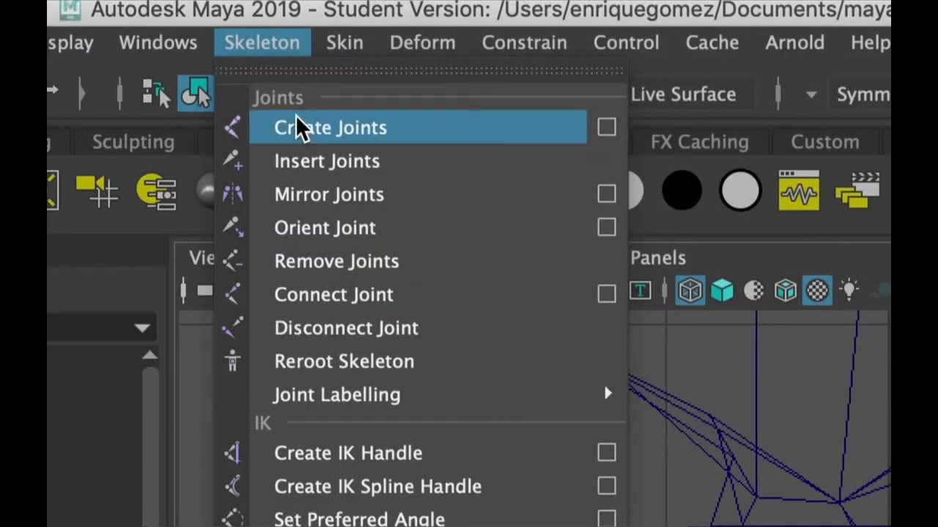
left_click(606, 128)
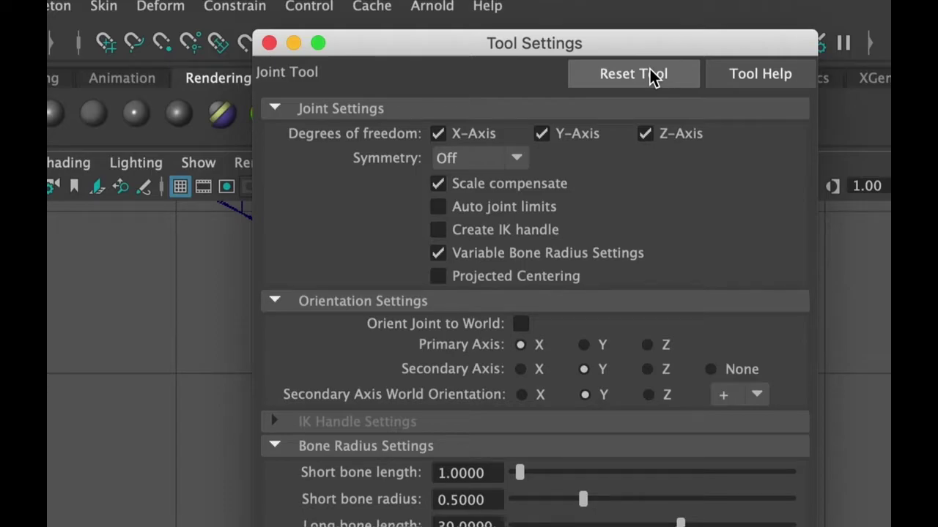
left_click(649, 79)
left_click(635, 74)
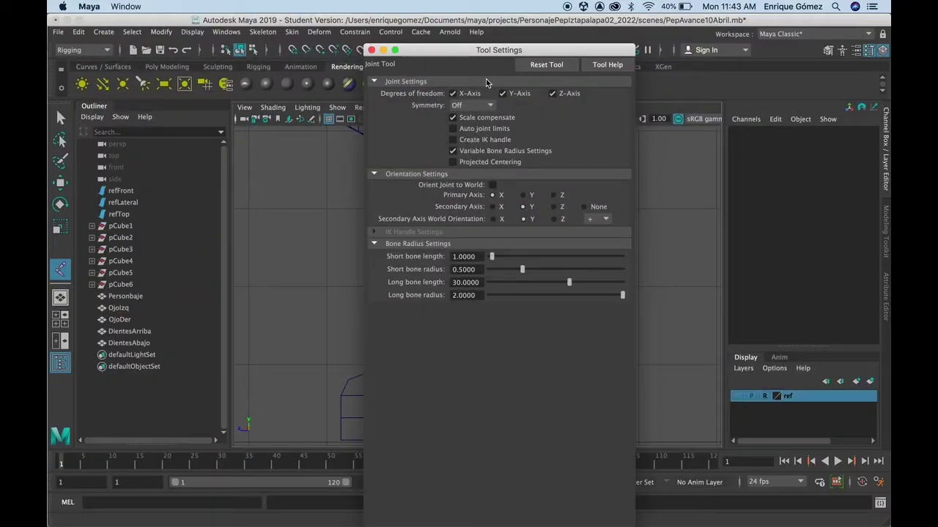
left_click_drag(417, 52, 415, 22)
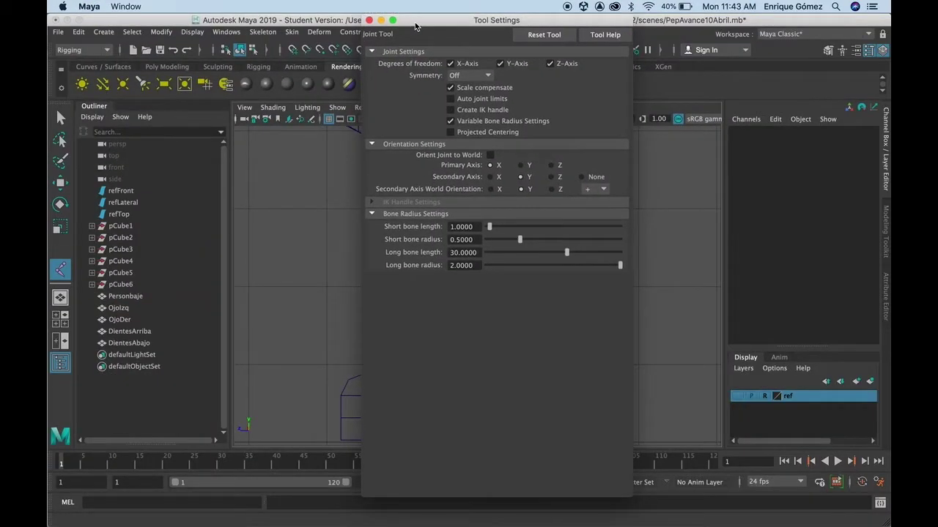
left_click(364, 22)
left_click(263, 31)
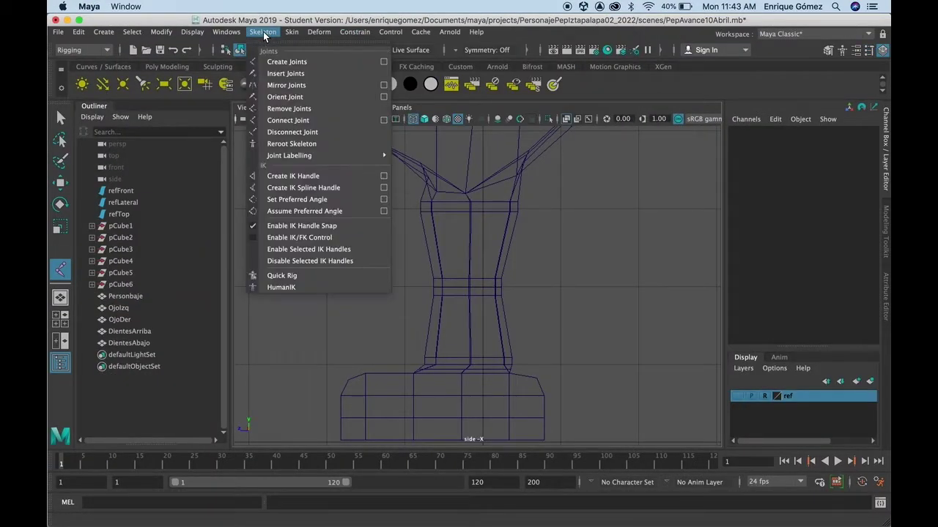
left_click(286, 62)
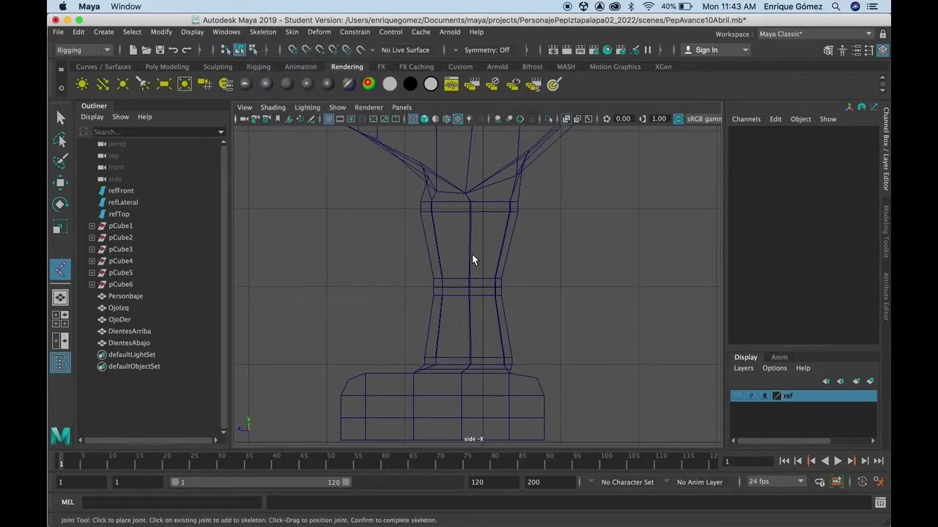
Zoom into the leg in the side view and place joint1 at the hip.
scroll(477, 208, "up", 2)
scroll(477, 209, "down", 3)
scroll(477, 242, "down", 2)
scroll(475, 263, "up", 1)
scroll(475, 271, "up", 1)
scroll(475, 269, "up", 1)
scroll(474, 270, "up", 2)
scroll(475, 270, "up", 1)
scroll(474, 269, "up", 2)
scroll(475, 269, "up", 1)
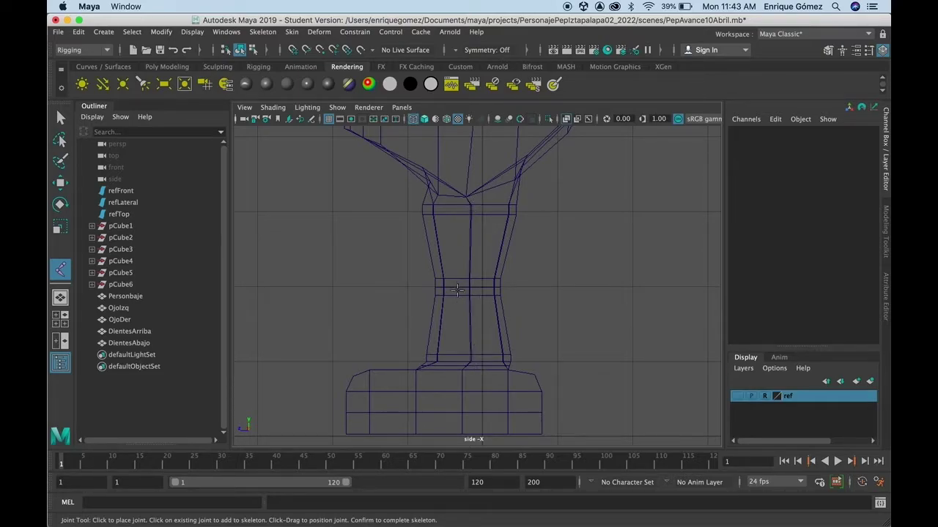
left_click(470, 210)
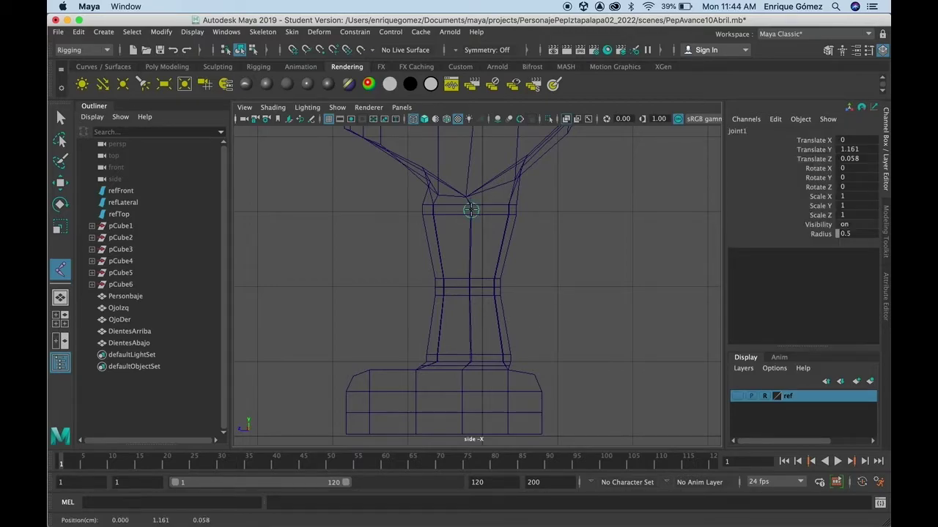
Place and adjust the knee and ankle joints below joint1, then finish the chain at joint3.
left_click(462, 289)
left_click_drag(462, 290, 460, 288)
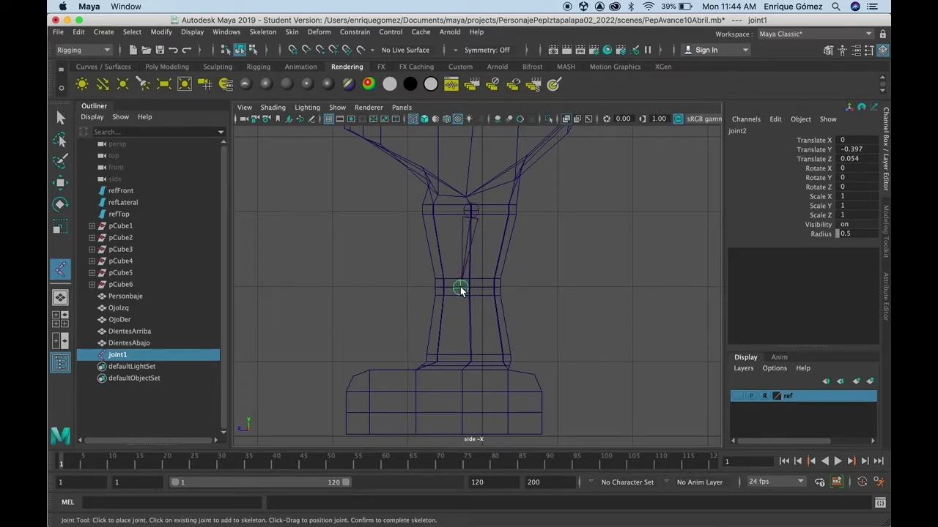
left_click_drag(460, 289, 461, 290)
key("Return")
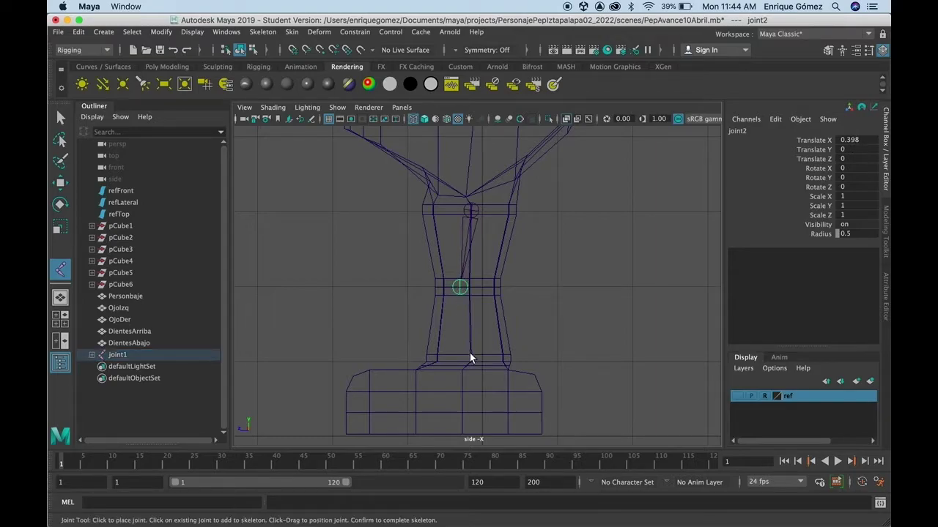
left_click(470, 361)
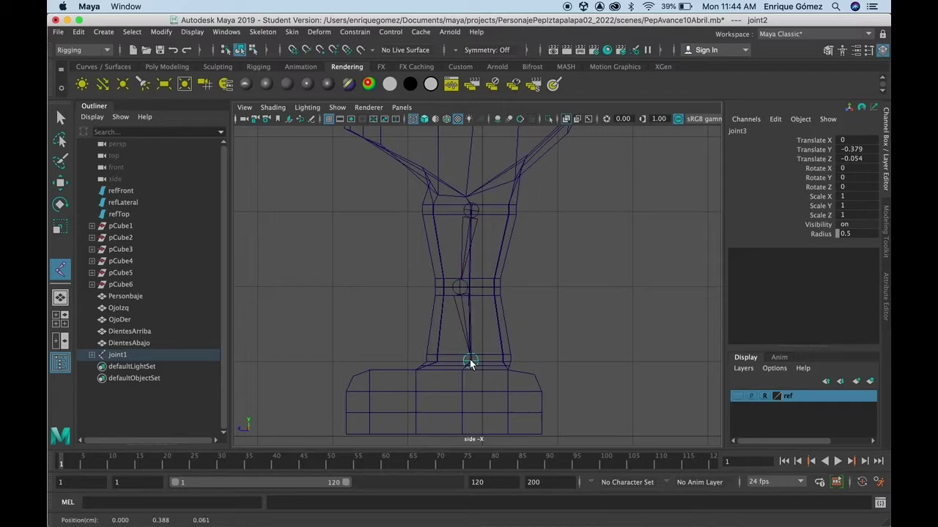
middle_click_drag(469, 360, 469, 361)
key("Return")
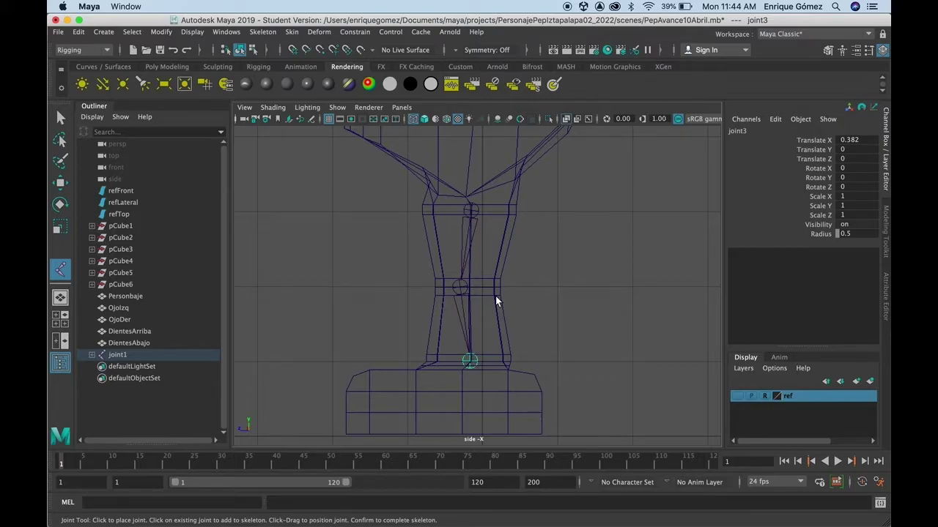
key("Return")
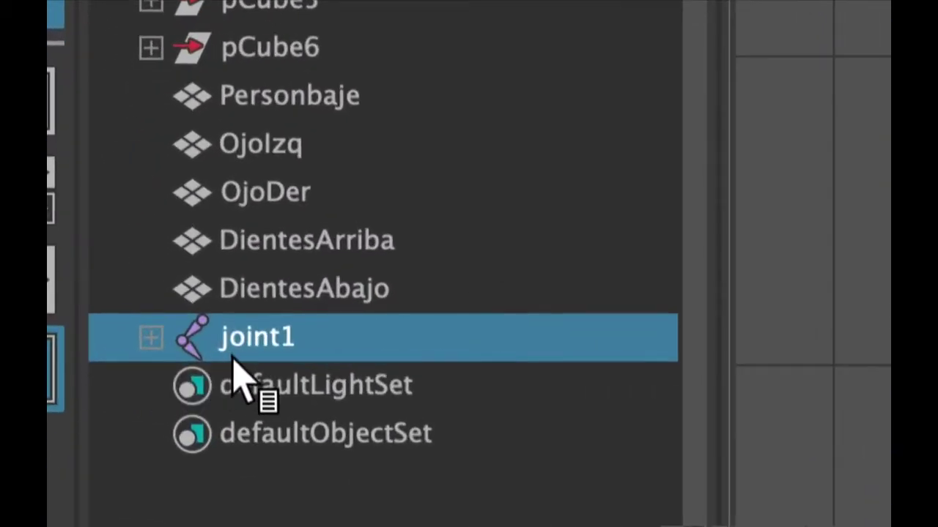
Expand joint1 in the Outliner and rename the joints jointPiernaIzqu, jointRodillaIzqu and jointPieIzq.
left_click(151, 339)
left_click(179, 386)
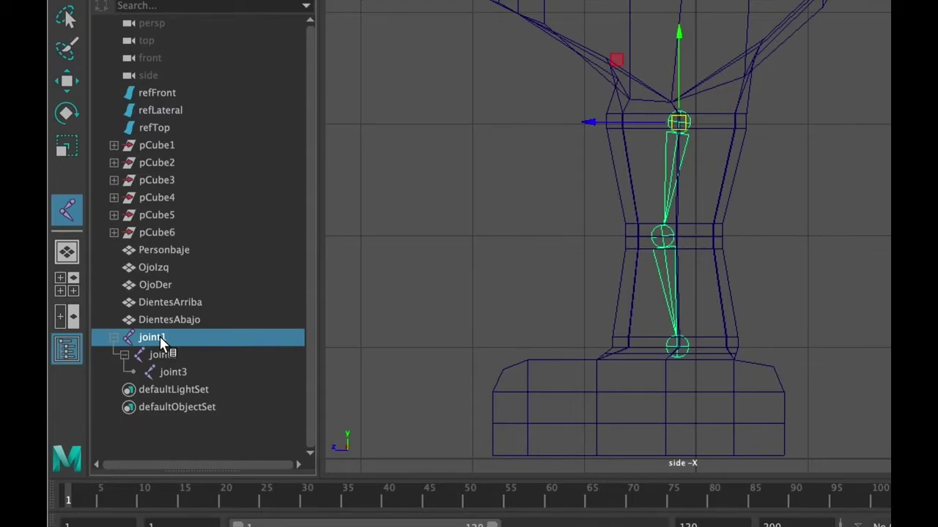
double_click(161, 339)
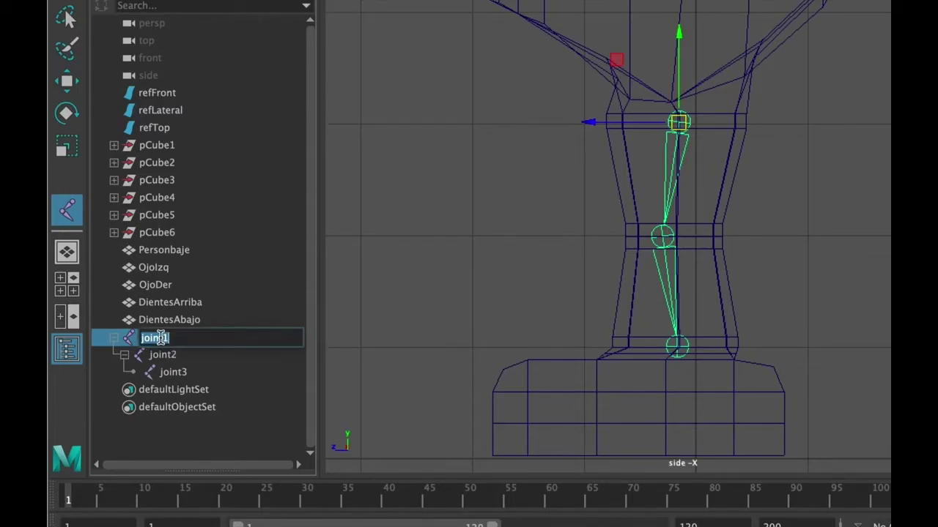
key("BackSpace")
type("PiernaIzqu")
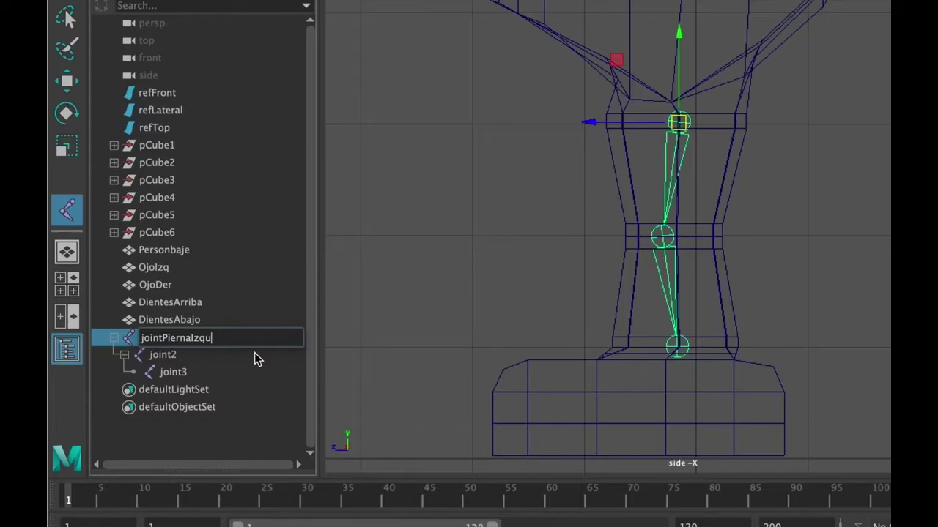
key("Tab")
type("jointRodillaIzqu")
key("Tab")
type("jointPieIzq")
key("Return")
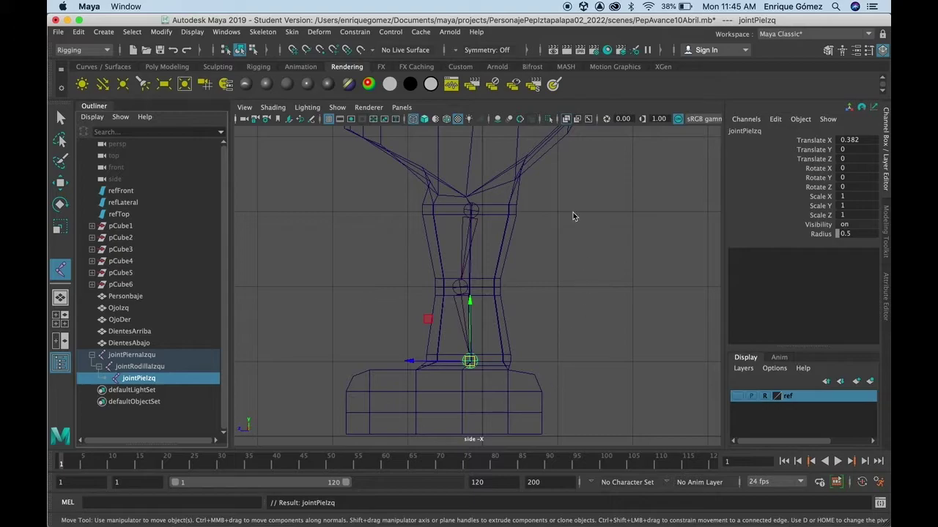
Maximize the front view and zoom in on the character.
key("space")
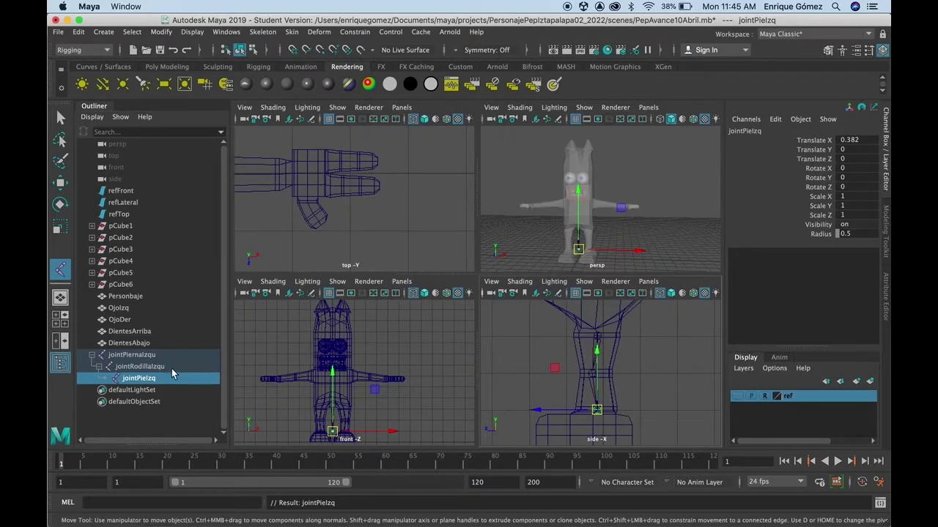
key("space")
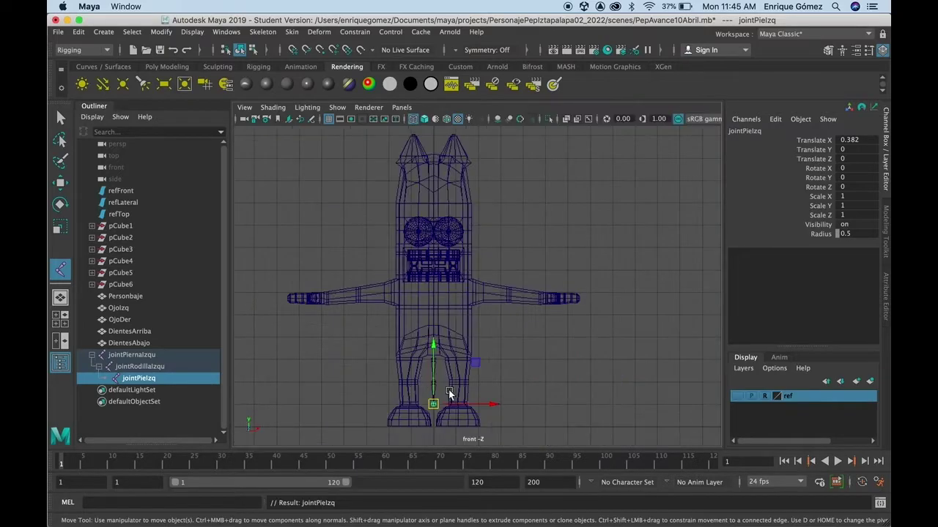
scroll(586, 366, "up", 3)
scroll(606, 316, "up", 2)
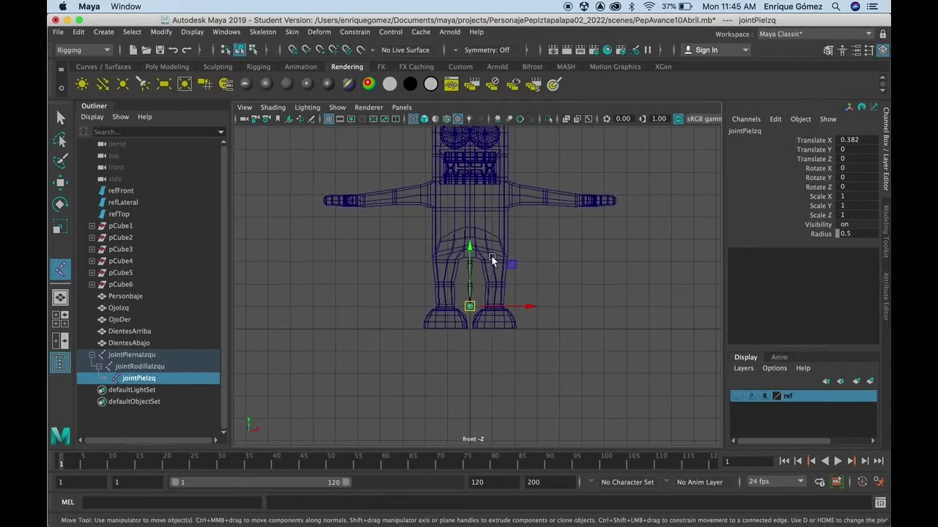
scroll(492, 263, "up", 3)
scroll(483, 256, "up", 2)
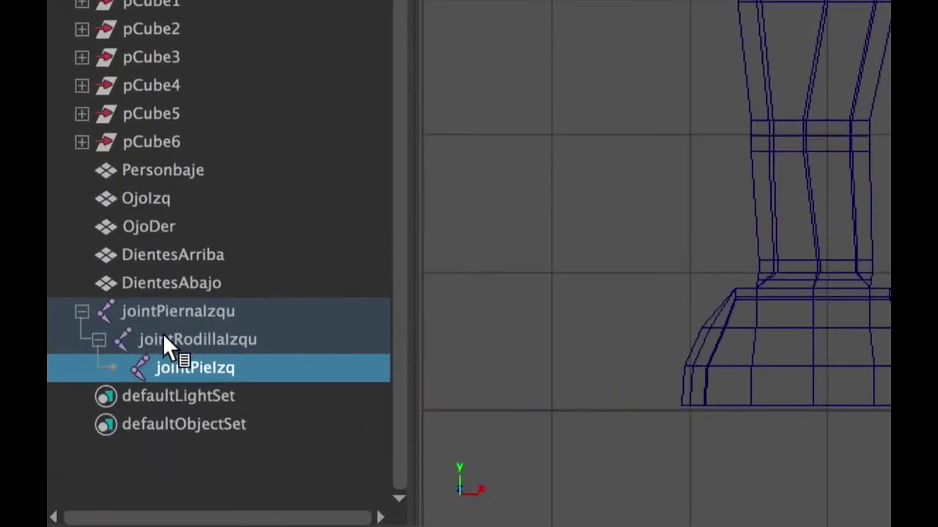
Move jointPiernaIzqu sideways into one leg and duplicate it as jointPiernaIzqu1.
left_click(130, 356)
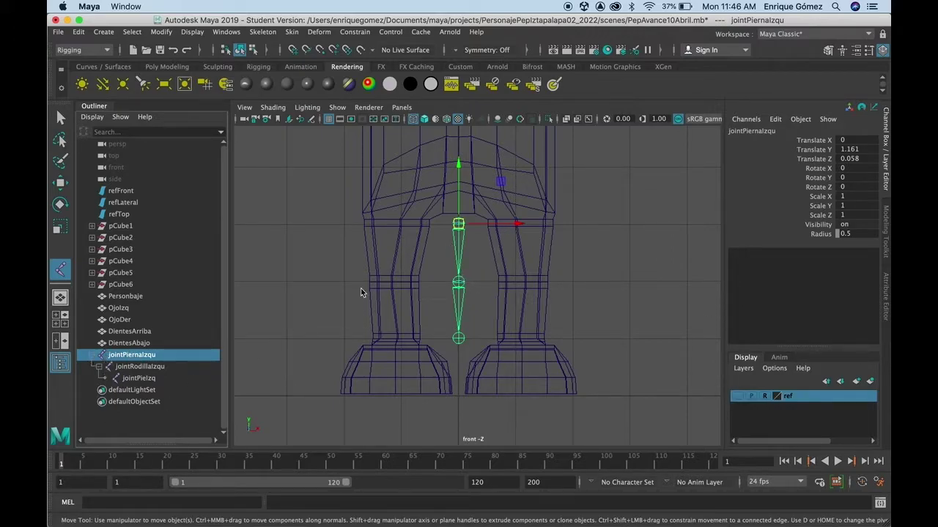
left_click_drag(515, 225, 578, 236)
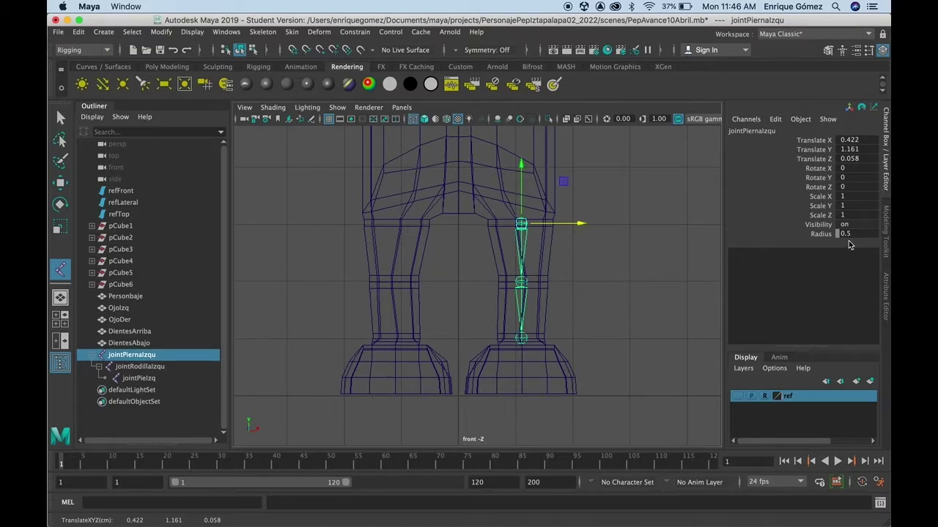
key("ctrl+d")
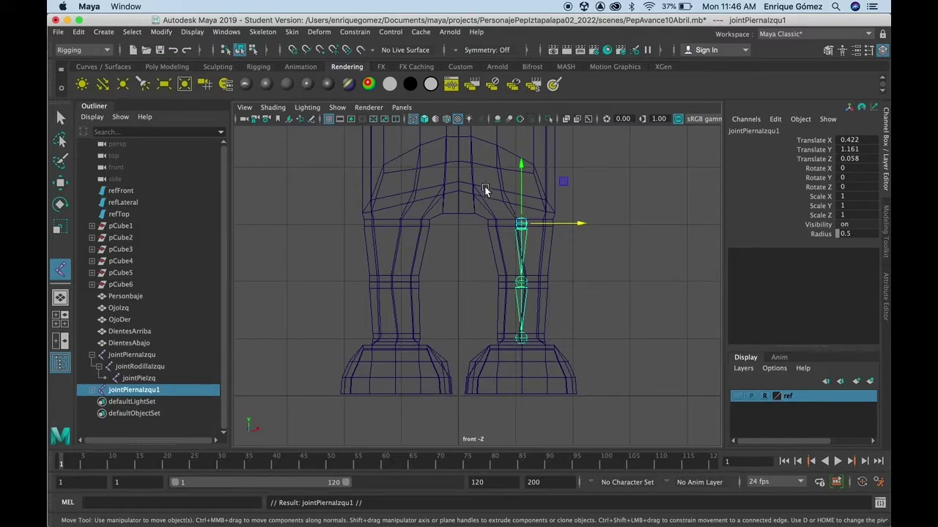
Change the duplicate's Translate X from 0.422 to -0.422 in the Channel Box.
left_click(858, 140)
key("Left")
type("-")
key("Return")
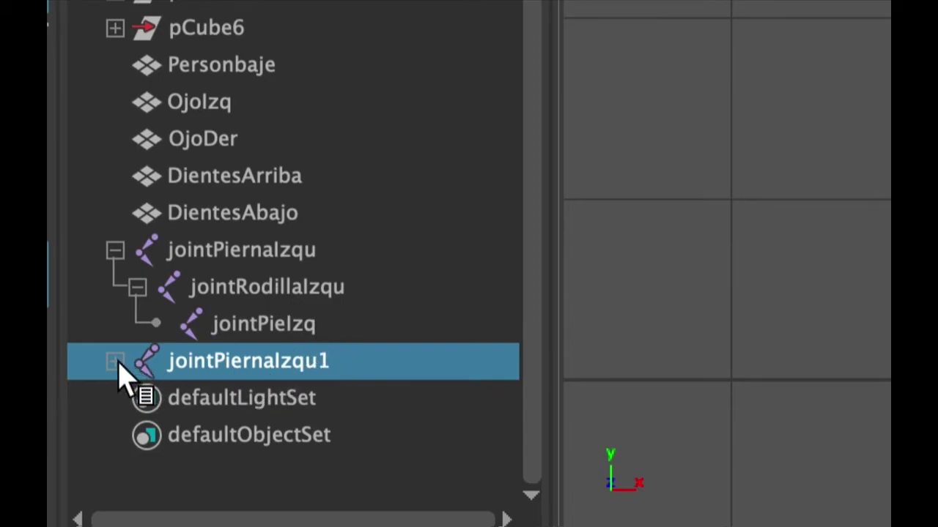
Expand jointPiernaIzqu1 and rename its joints jointPiernaDer, jointRodillaDer and jointPieDer.
left_click(115, 361)
left_click(137, 397)
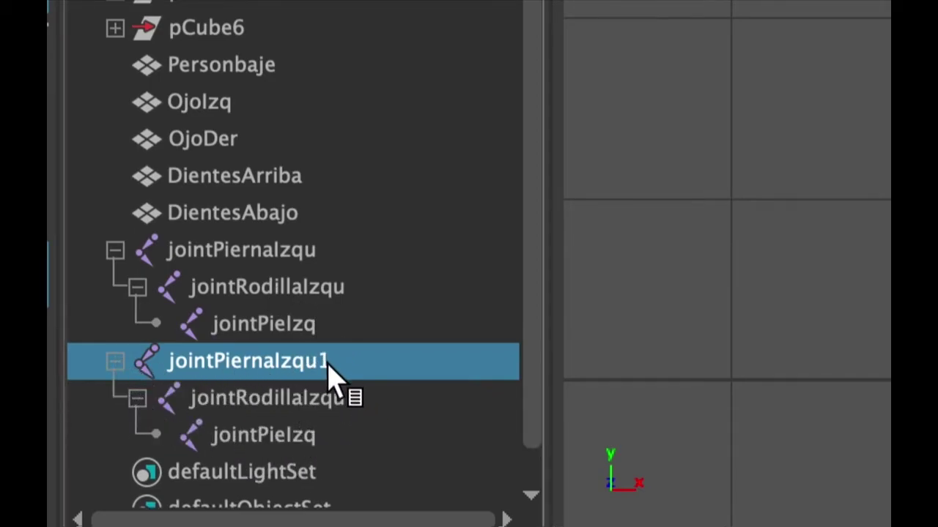
double_click(293, 362)
left_click(359, 366)
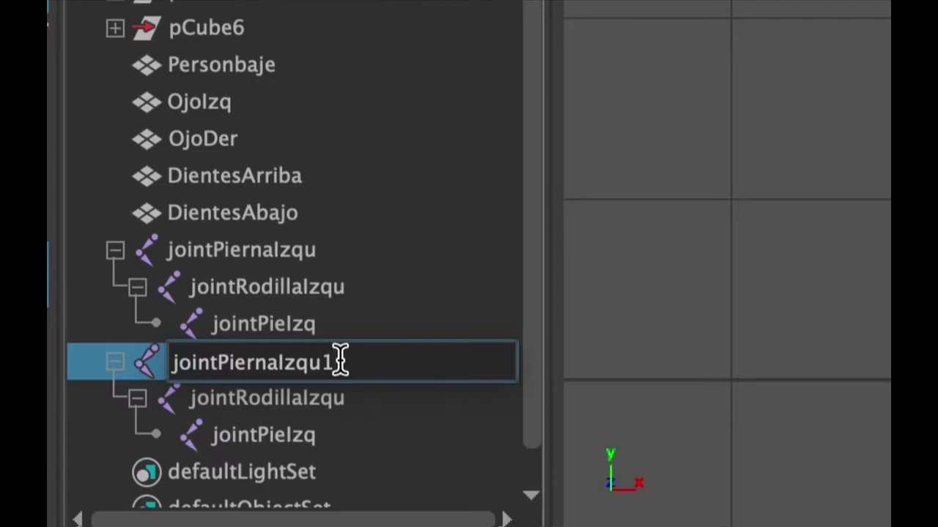
key("BackSpace")
key("BackSpace")
key("BackSpace")
key("BackSpace")
type("Der")
double_click(366, 398)
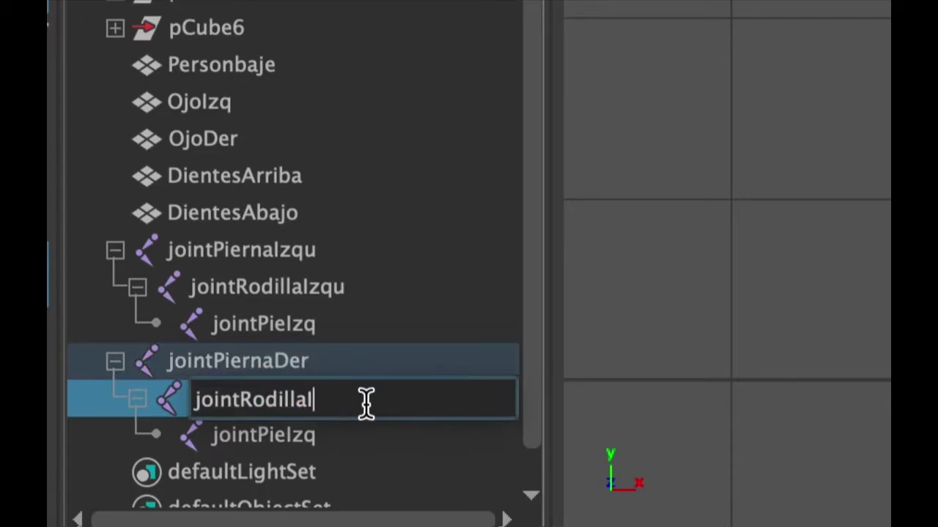
type("Der")
double_click(354, 443)
type("jointPieDer")
key("Return")
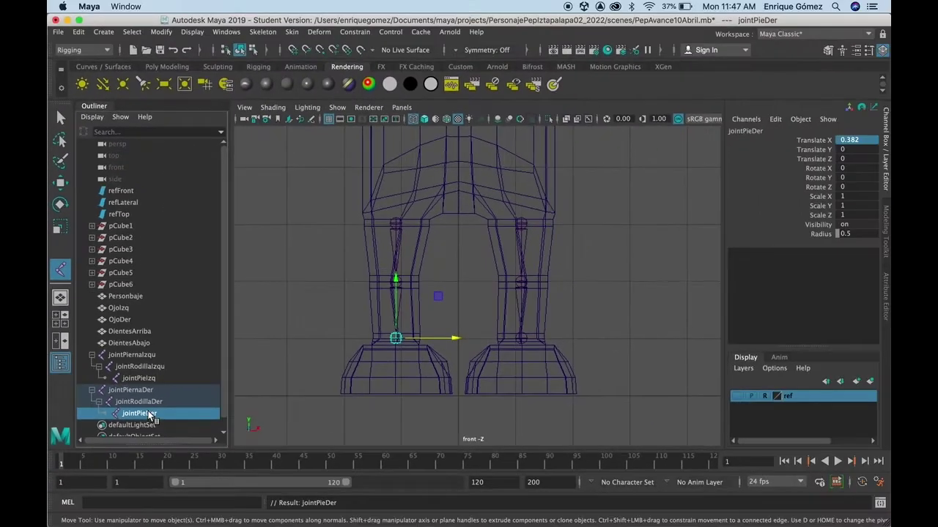
Select each leg joint in the Outliner in turn, ending on jointPiernaIzqu.
left_click(143, 401)
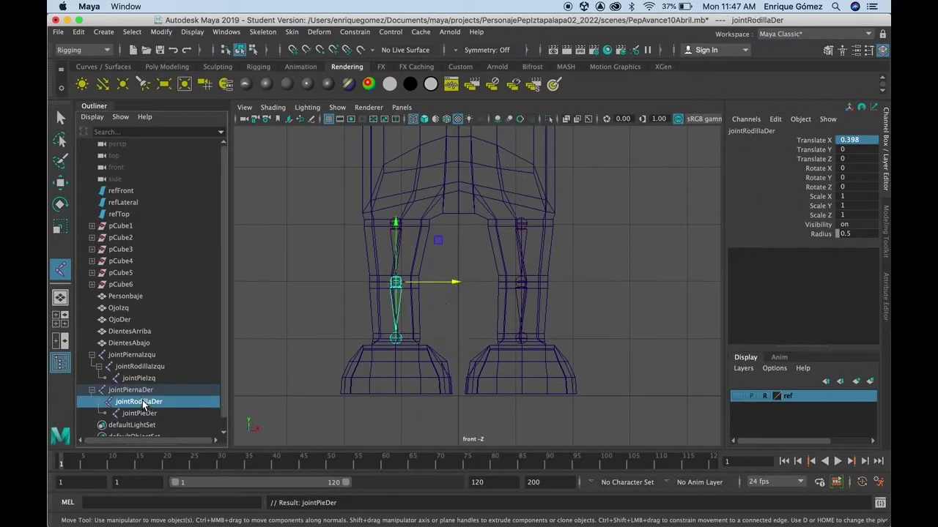
left_click(153, 391)
left_click(155, 378)
left_click(159, 368)
left_click(152, 356)
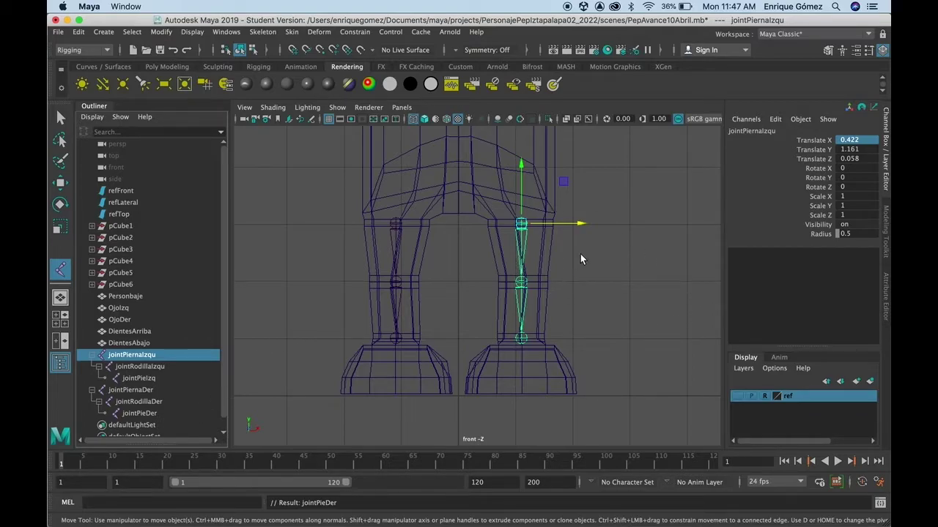
Switch to the four-view layout showing top, perspective, front and side.
key("space")
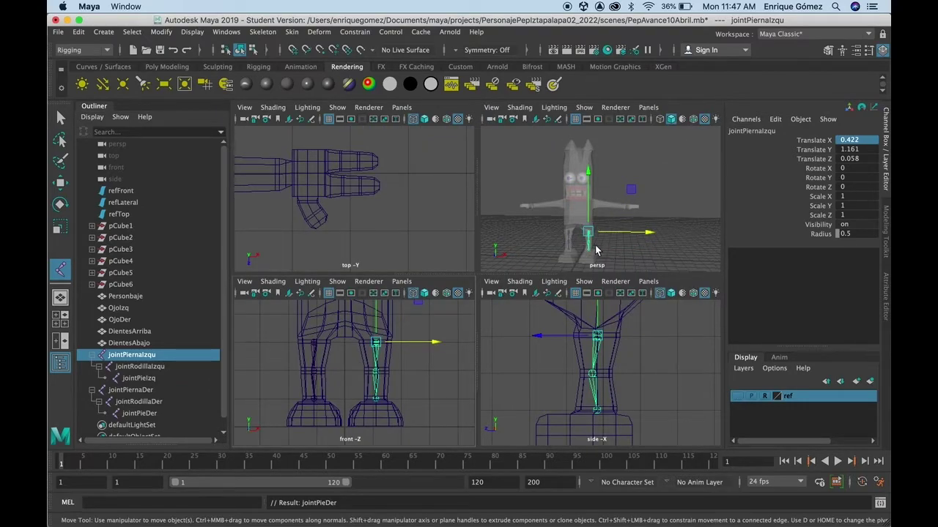
scroll(596, 252, "up", 3)
key("space")
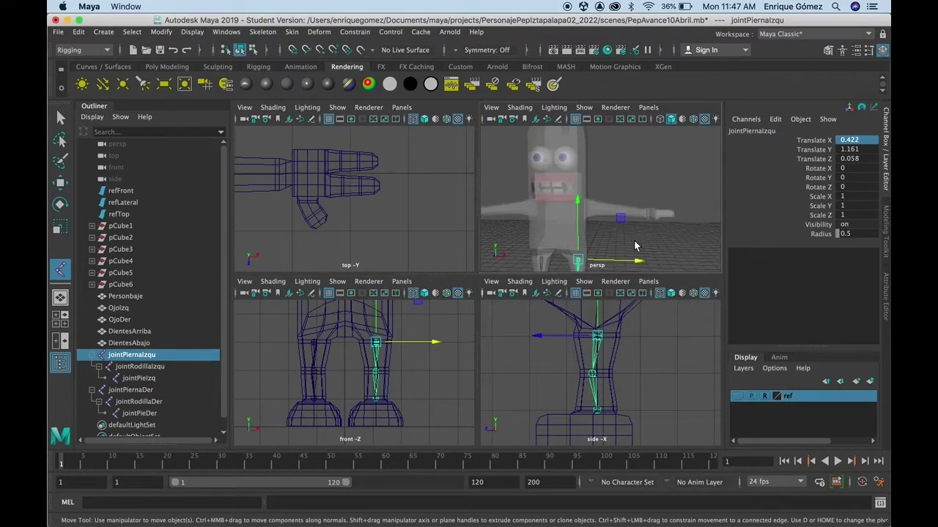
Orbit and zoom the perspective view onto the legs and clear the selection.
scroll(542, 388, "down", 2)
mouse_move(583, 439)
left_mouse_down("alt")
mouse_move(529, 410)
mouse_move(522, 428)
mouse_move(576, 345)
left_mouse_up("alt")
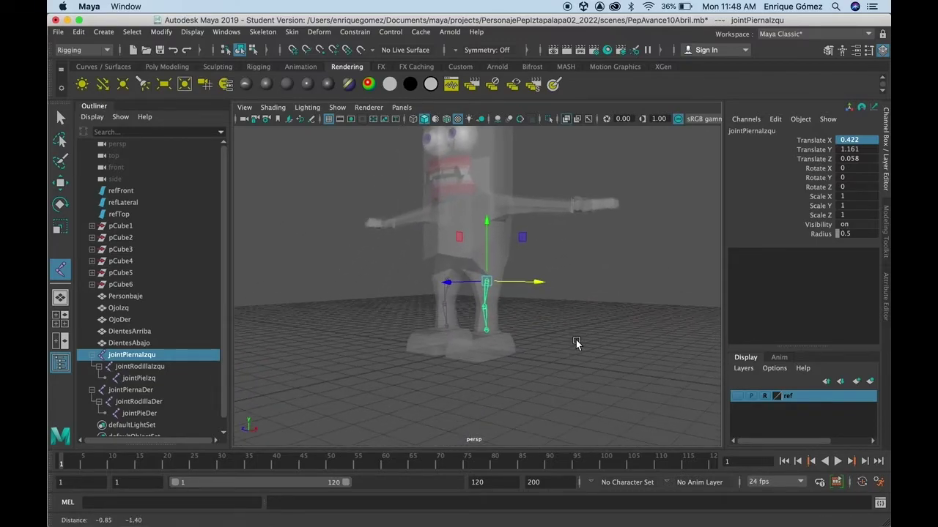
scroll(576, 345, "up", 2)
scroll(579, 351, "up", 2)
left_click_drag(604, 379, 588, 381, "alt")
left_click(594, 299)
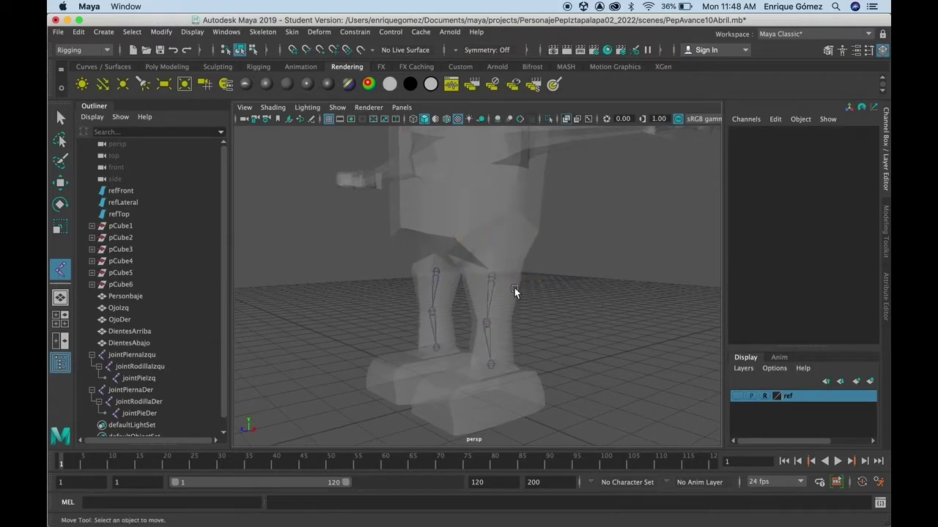
Test-move and test-rotate jointPiernaIzqu, undoing both, then deselect it.
left_click(130, 357)
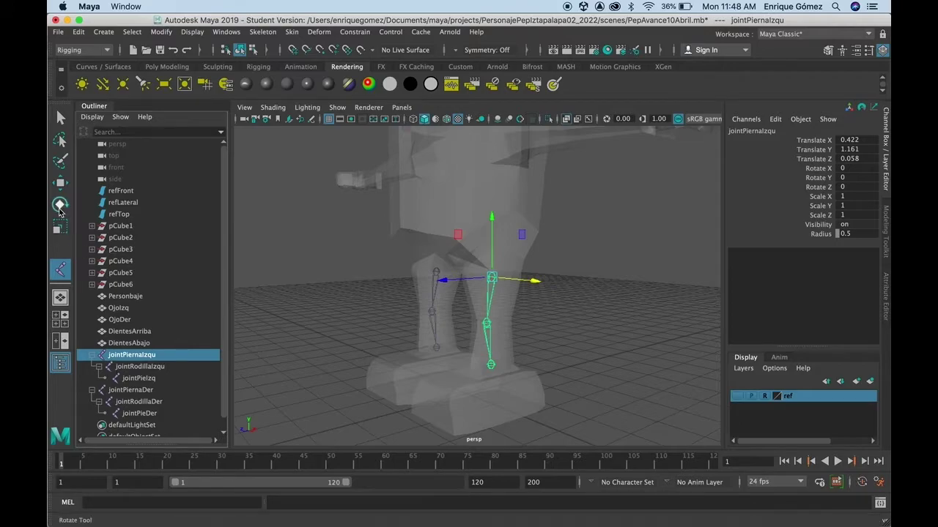
left_click(62, 184)
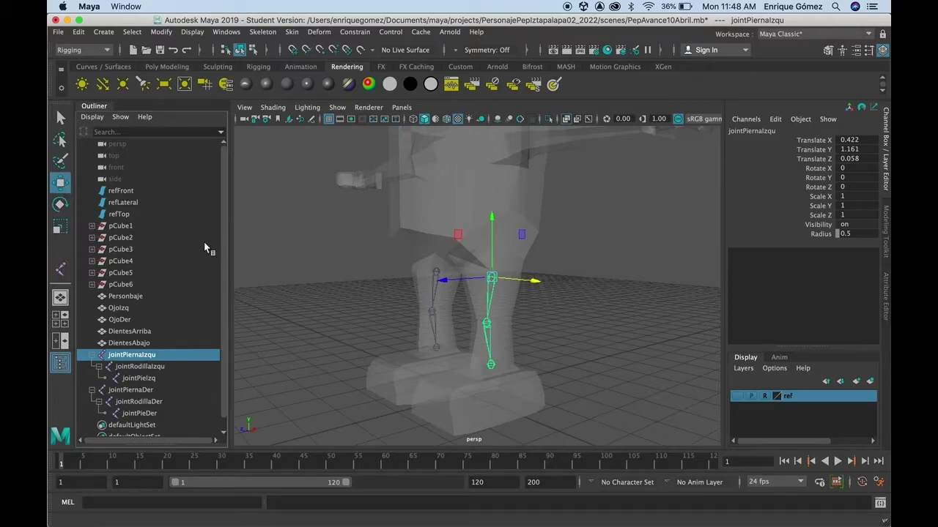
left_click_drag(535, 283, 569, 318)
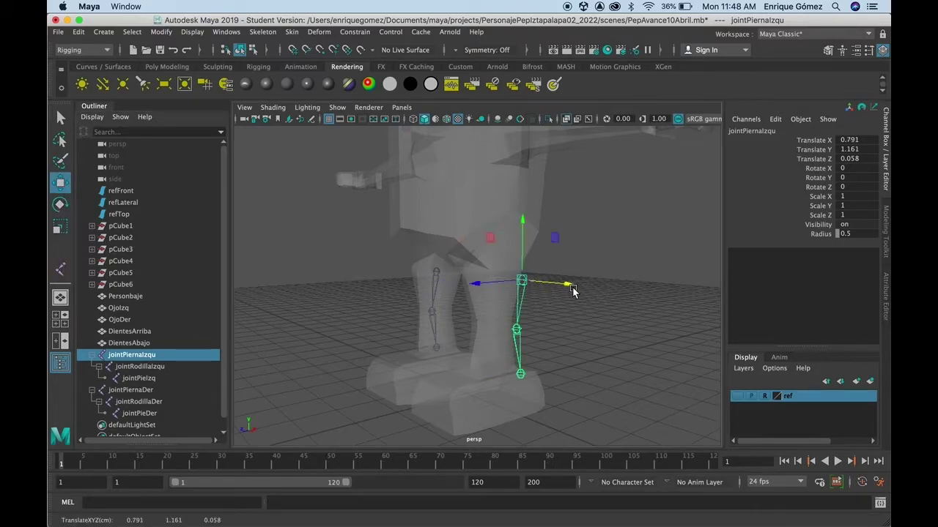
key("ctrl+z")
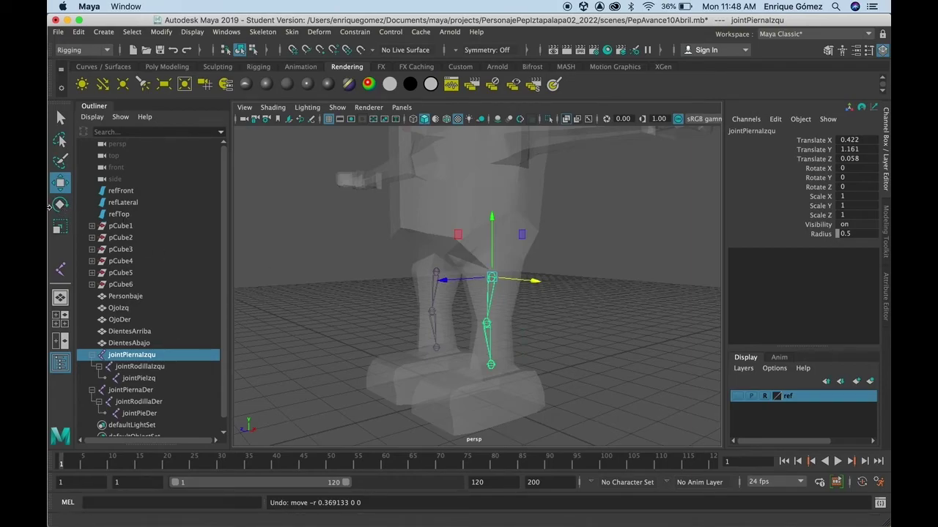
left_click(61, 205)
left_click_drag(538, 286, 535, 287)
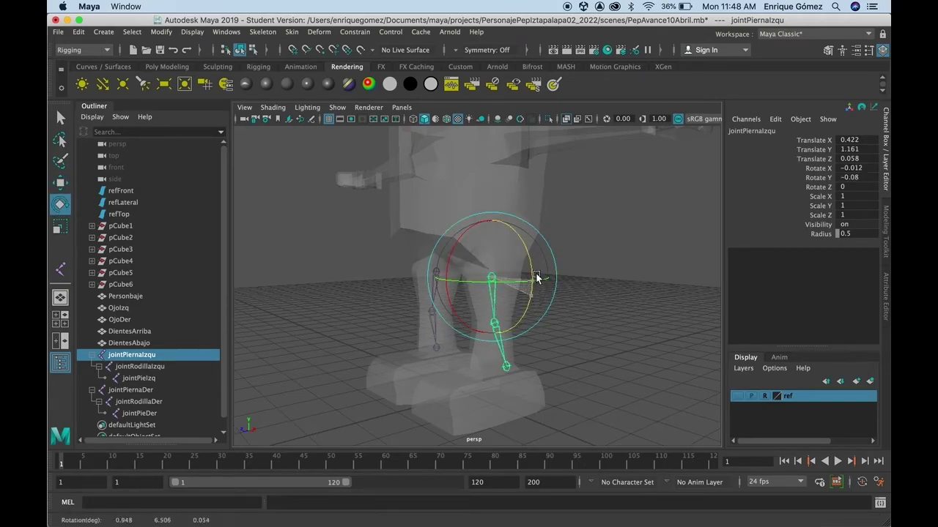
key("ctrl+z")
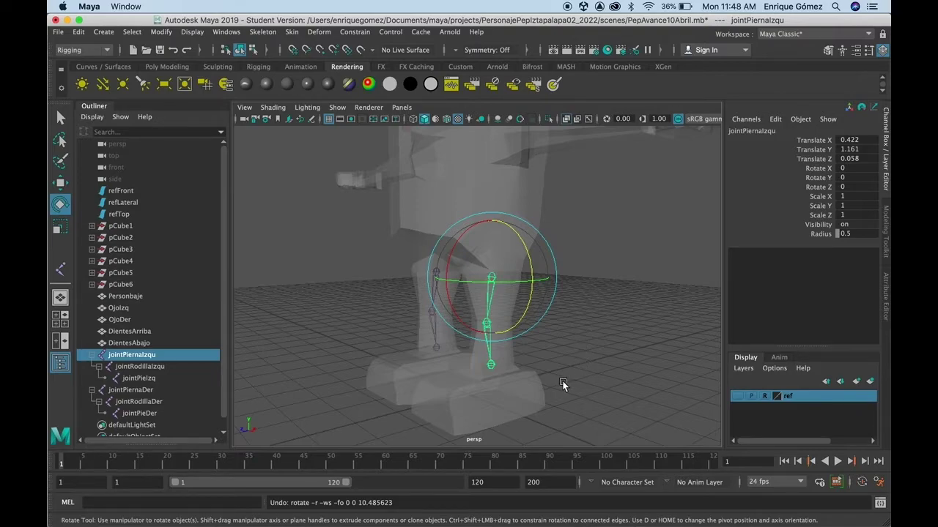
left_click(553, 358)
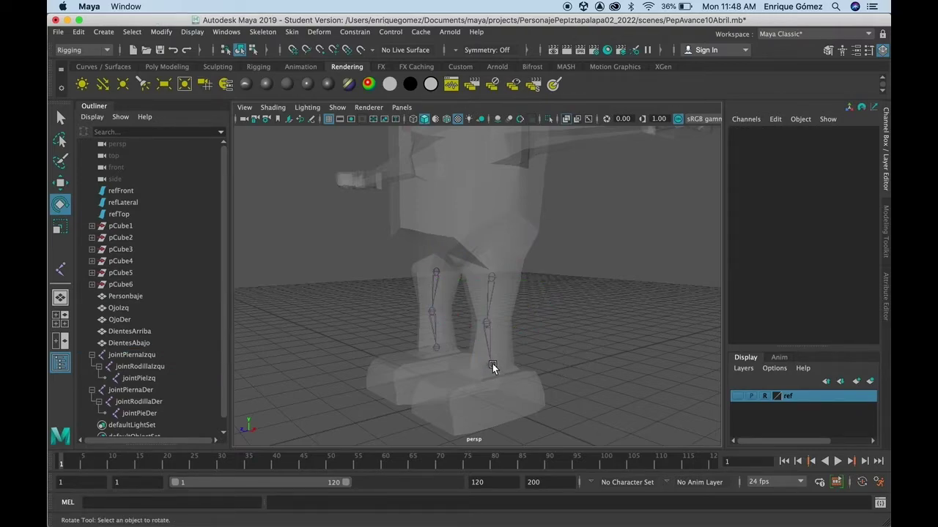
left_click(490, 364)
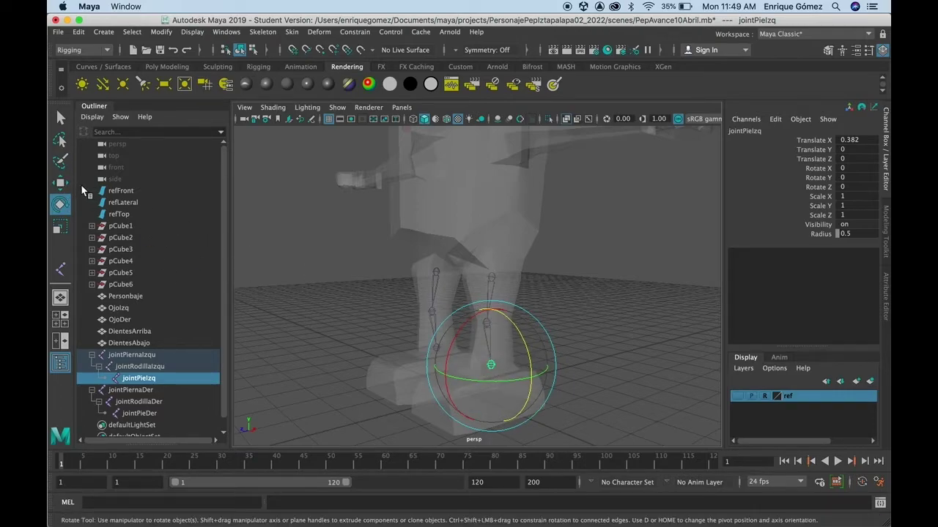
left_click(63, 183)
mouse_move(496, 330)
left_mouse_down()
mouse_move(493, 309)
mouse_move(504, 313)
left_mouse_up()
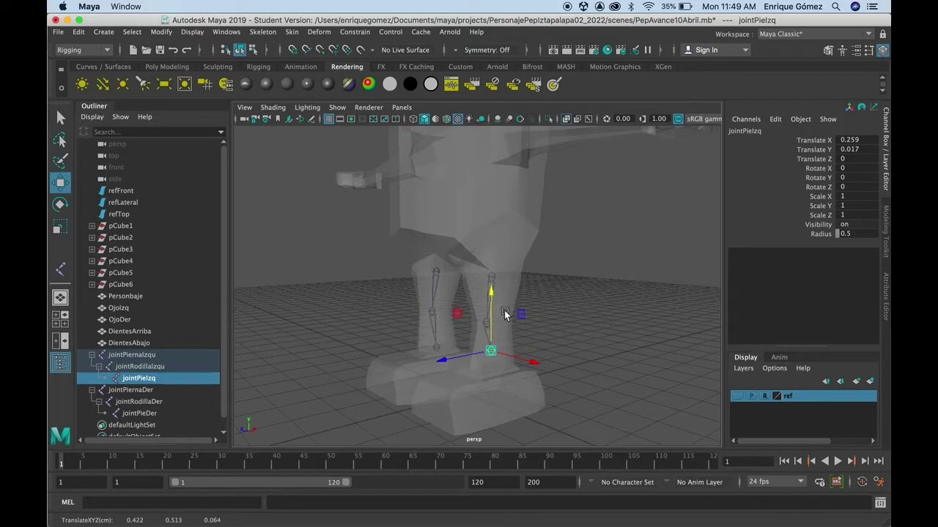
key("ctrl+z")
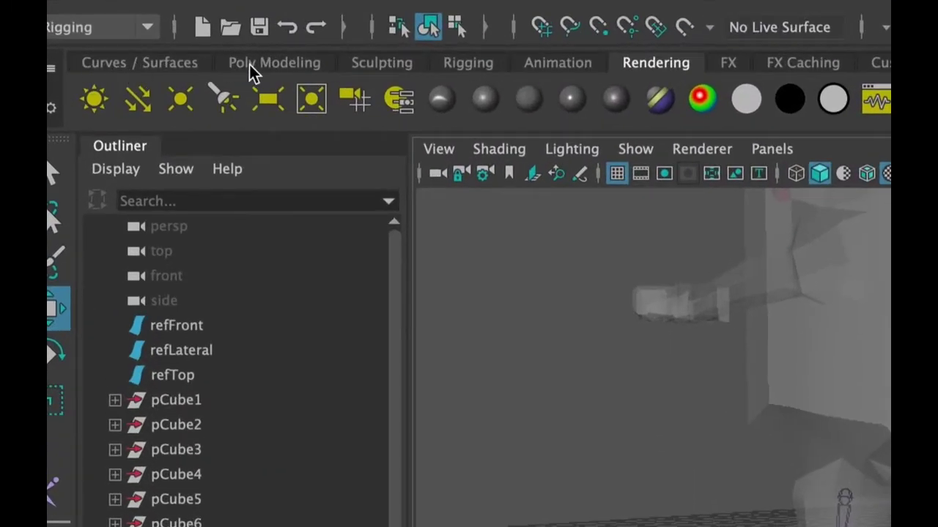
Browse the Curves/Surfaces, Poly Modeling and Sculpting shelves, finishing on the Rigging shelf.
left_click(285, 70)
left_click(163, 71)
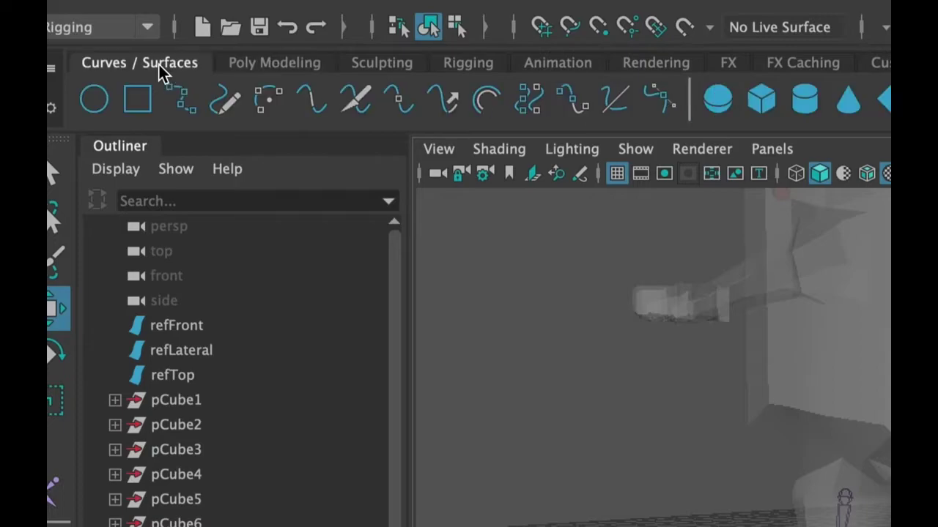
left_click(261, 67)
left_click(366, 65)
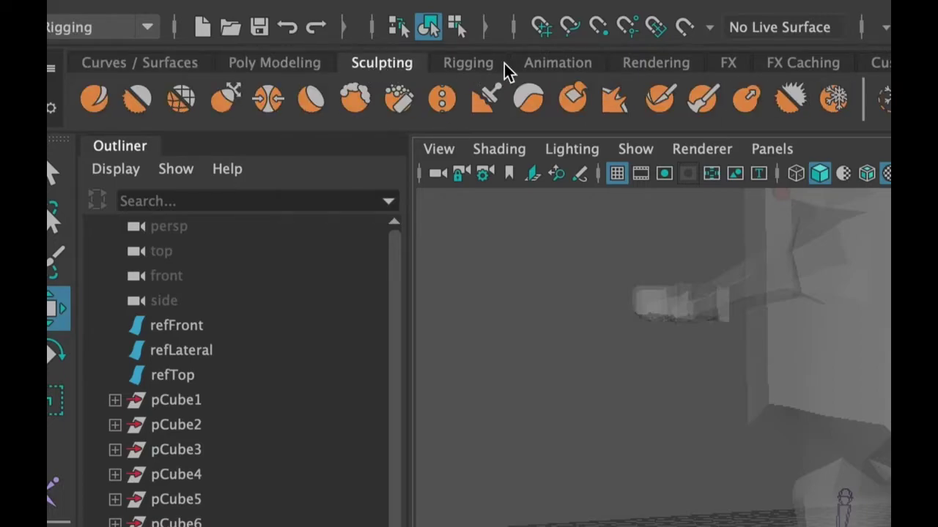
left_click(486, 69)
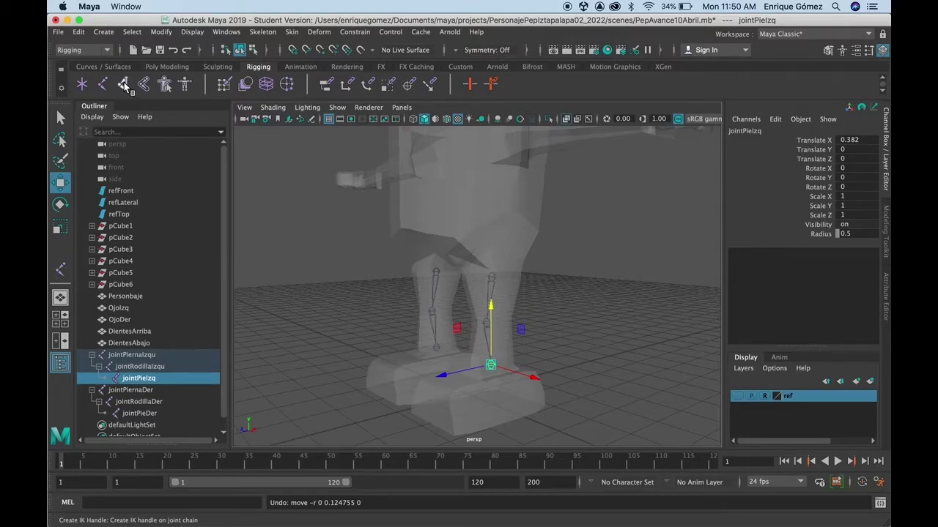
Create ikHandle1 from jointPiernaIzqu's hip to its ankle joint.
left_click(124, 85)
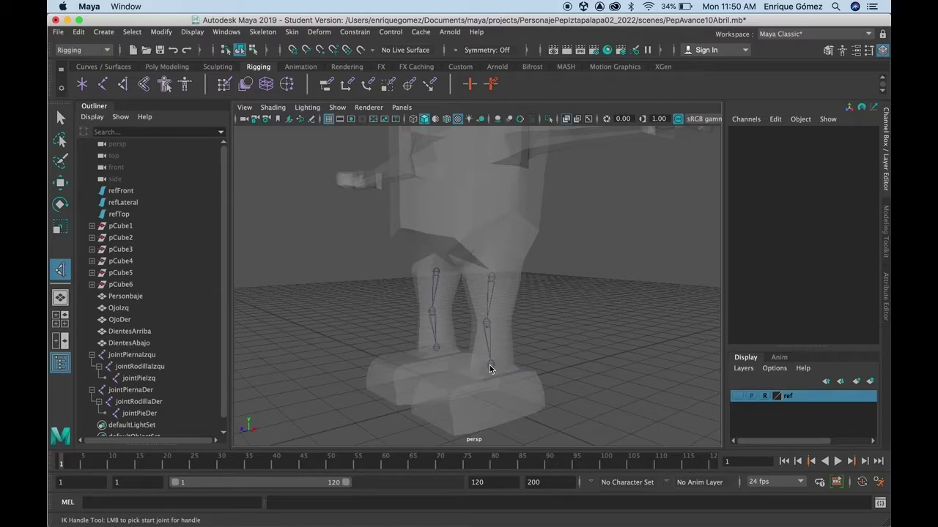
left_click(489, 272)
left_click(493, 278)
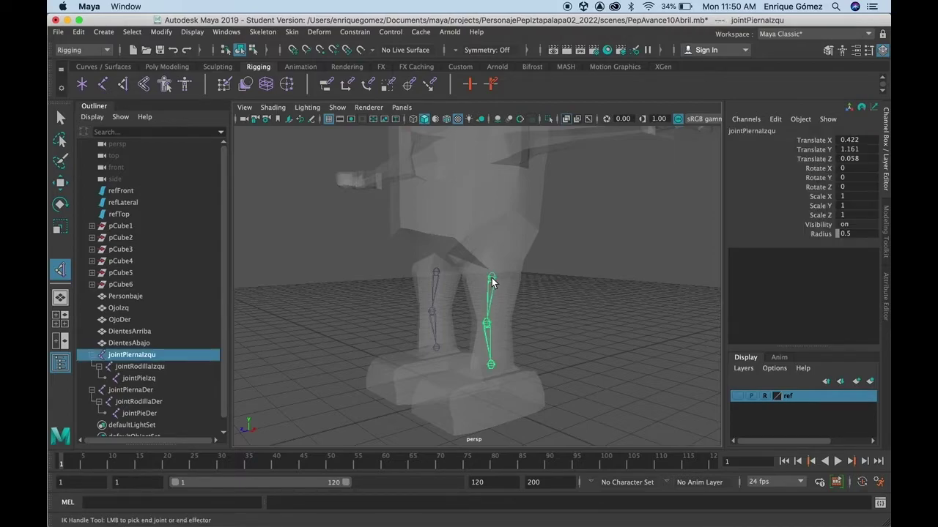
left_click(490, 366)
Test-move ikHandle1 to bend the left knee, then undo the move.
key("w")
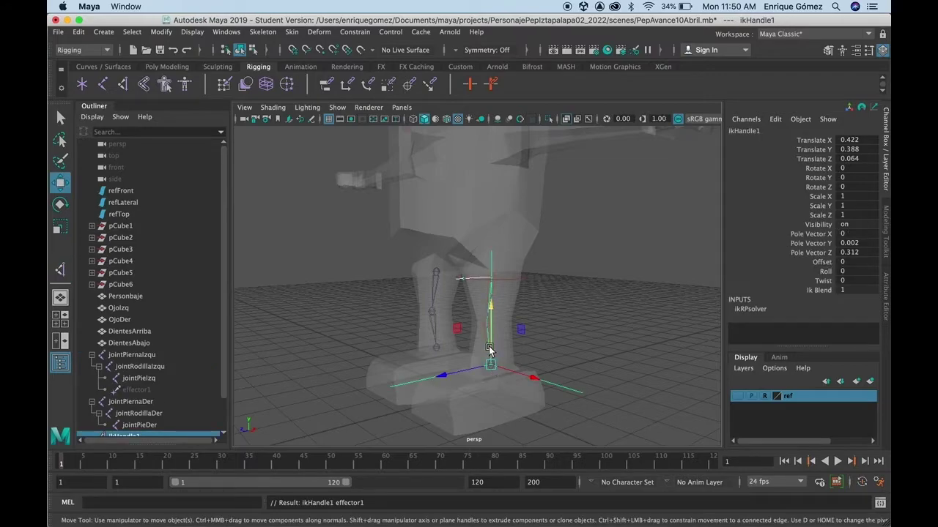
left_click_drag(493, 306, 490, 299)
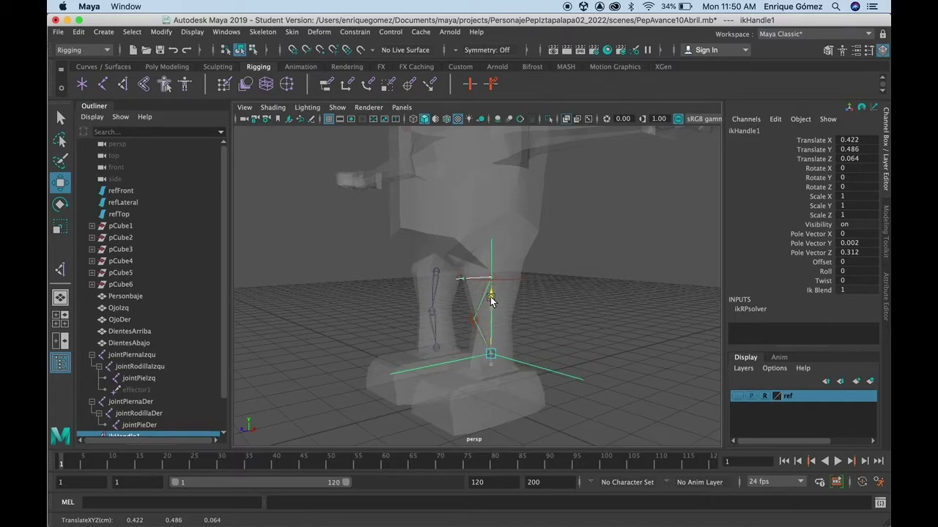
key("ctrl+z")
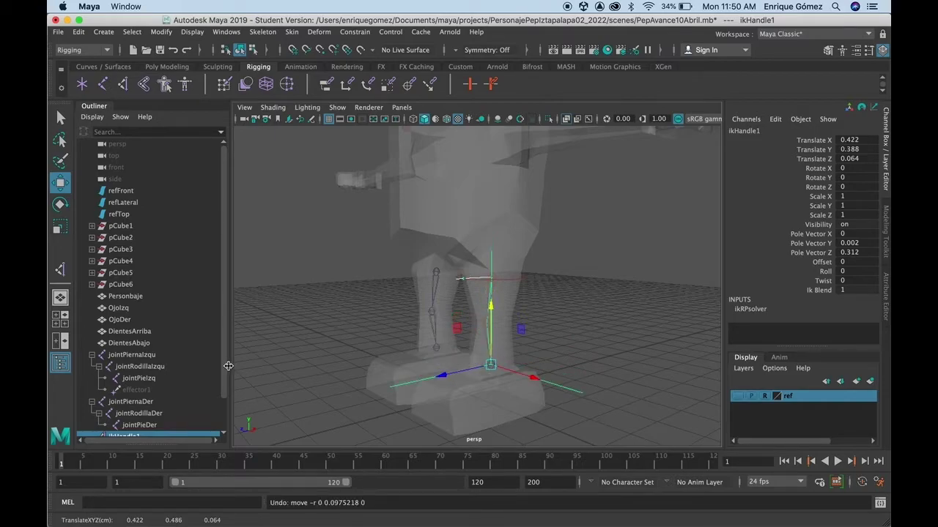
left_click_drag(222, 363, 225, 398)
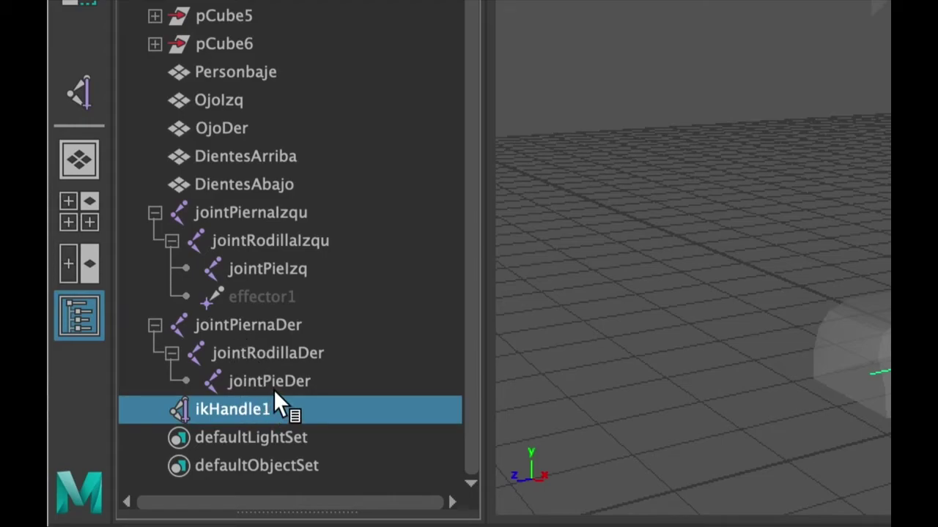
Drag ikHandle1 above jointPiernaDer in the Outliner and rename it ikHandlePieIzq.
left_click_drag(179, 408, 210, 309)
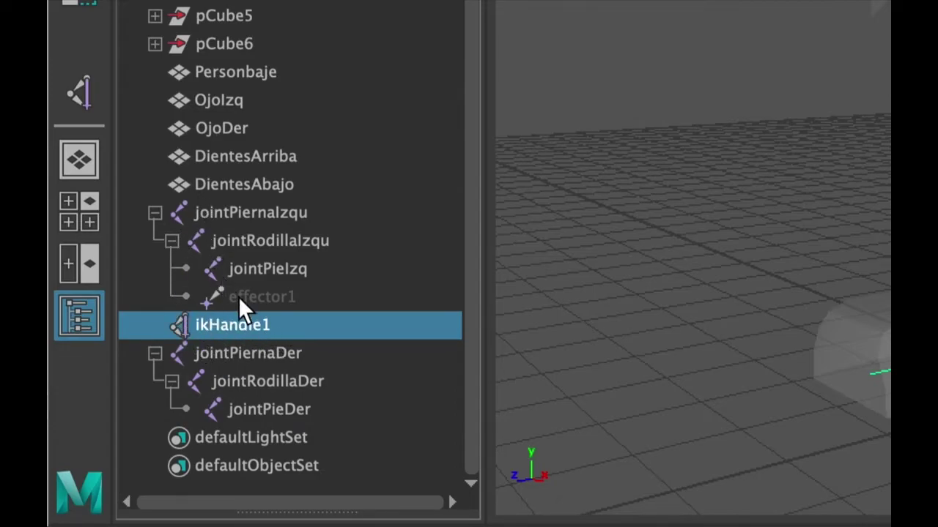
double_click(252, 327)
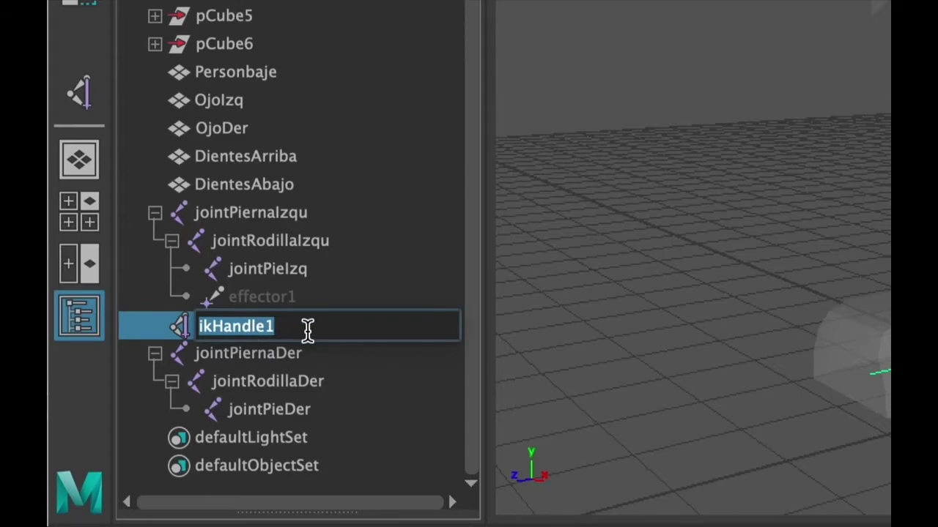
left_click(307, 332)
key("BackSpace")
type("P")
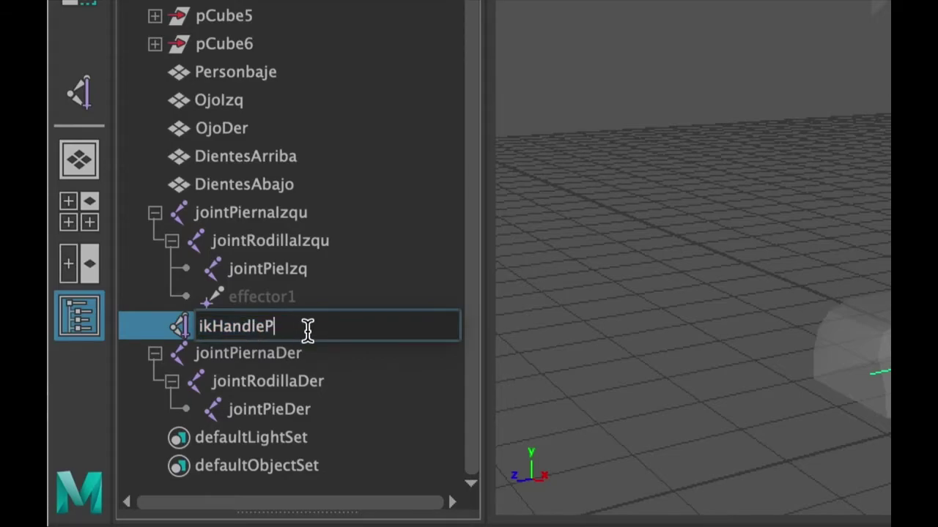
type("ieIzq")
key("Return")
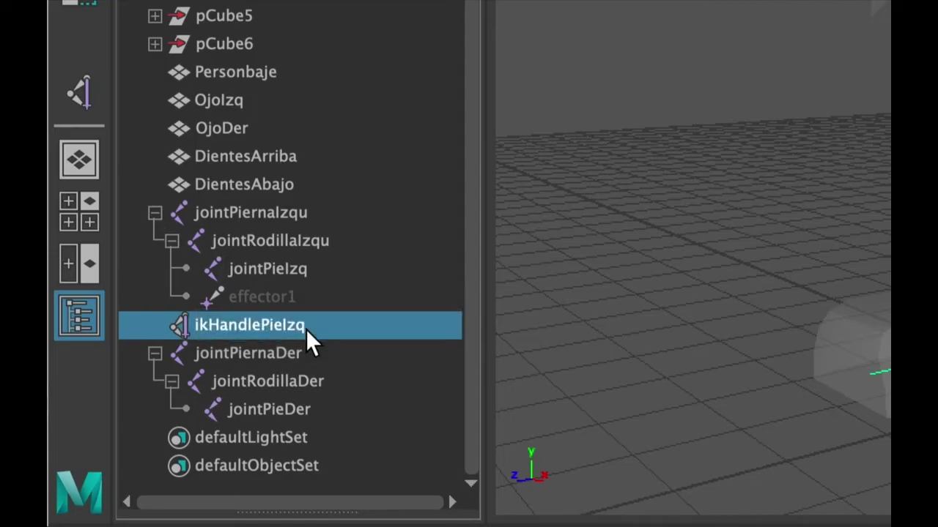
mouse_move(253, 326)
middle_mouse_down()
mouse_move(302, 213)
mouse_move(262, 267)
middle_mouse_up()
middle_click_drag(262, 267, 229, 295)
mouse_move(230, 295)
middle_mouse_down()
mouse_move(281, 302)
mouse_move(177, 324)
mouse_move(294, 328)
mouse_move(268, 344)
mouse_move(239, 335)
mouse_move(199, 356)
mouse_move(270, 355)
mouse_move(230, 345)
mouse_move(247, 405)
mouse_move(260, 405)
mouse_move(246, 400)
middle_mouse_up()
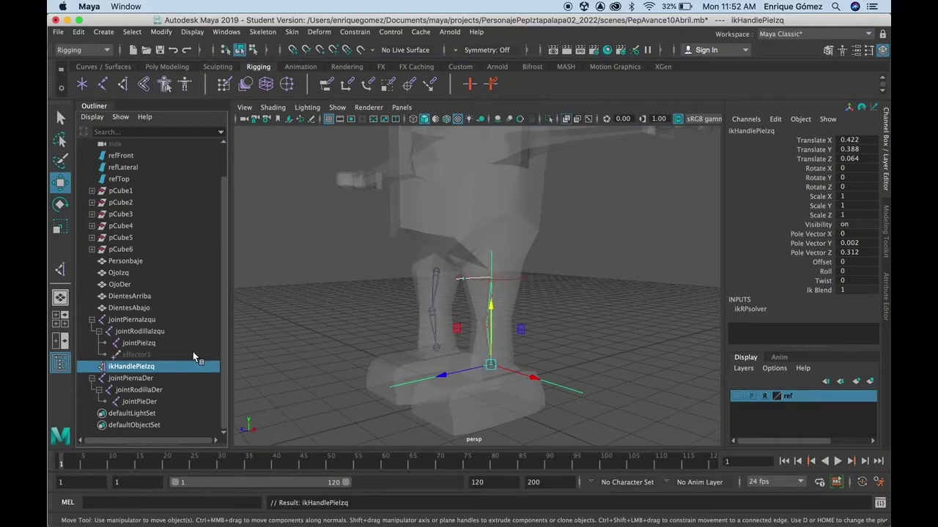
Deselect ikHandlePieIzq and create an IK handle from jointPiernaDer's hip to ankle.
mouse_move(258, 327)
left_mouse_down("alt")
mouse_move(327, 310)
mouse_move(476, 314)
mouse_move(467, 311)
left_mouse_up("alt")
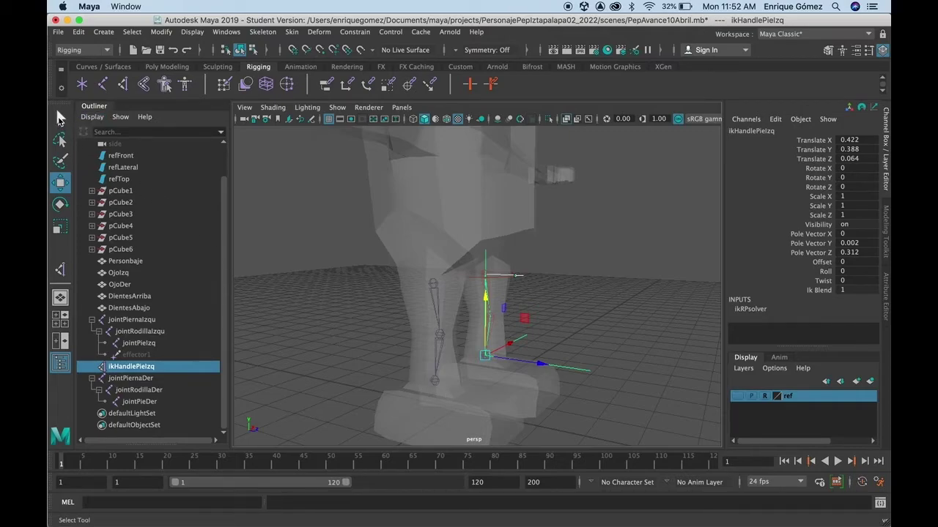
left_click(63, 120)
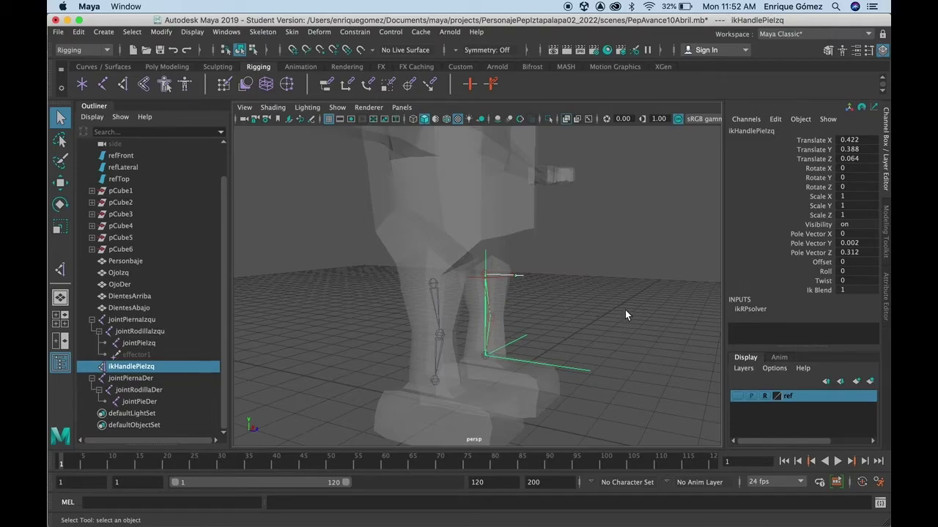
left_click(627, 265)
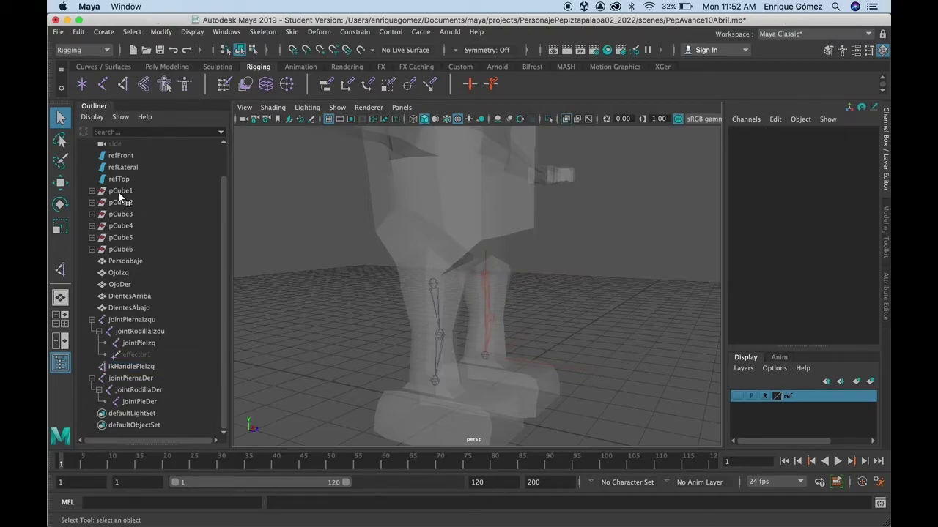
left_click(123, 85)
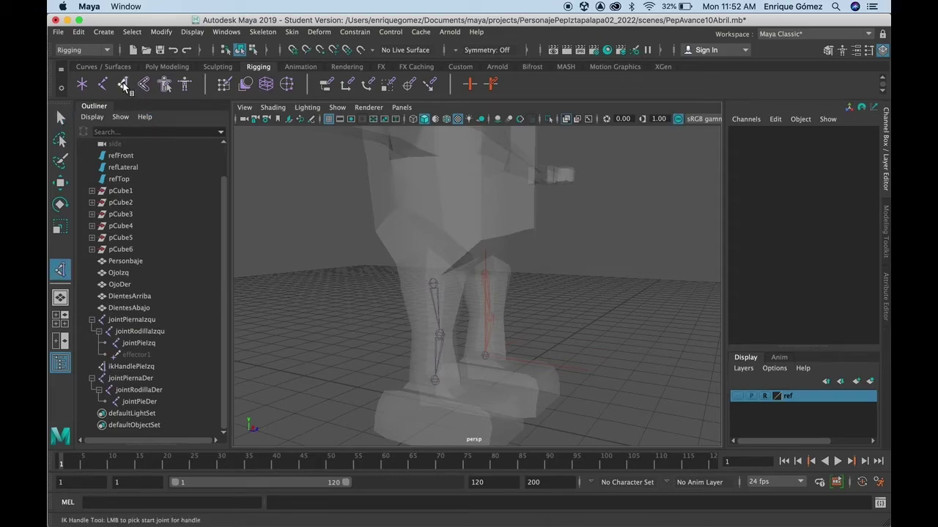
left_click(431, 283)
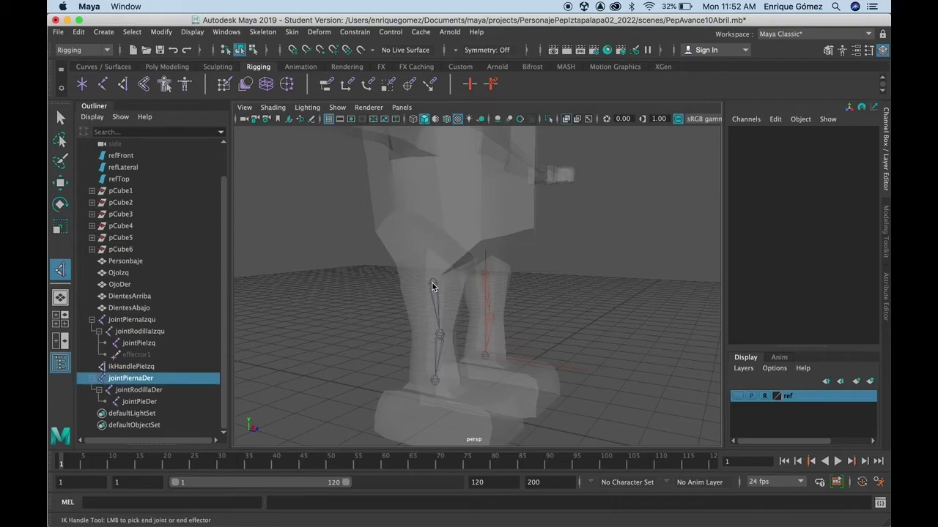
left_click(433, 381)
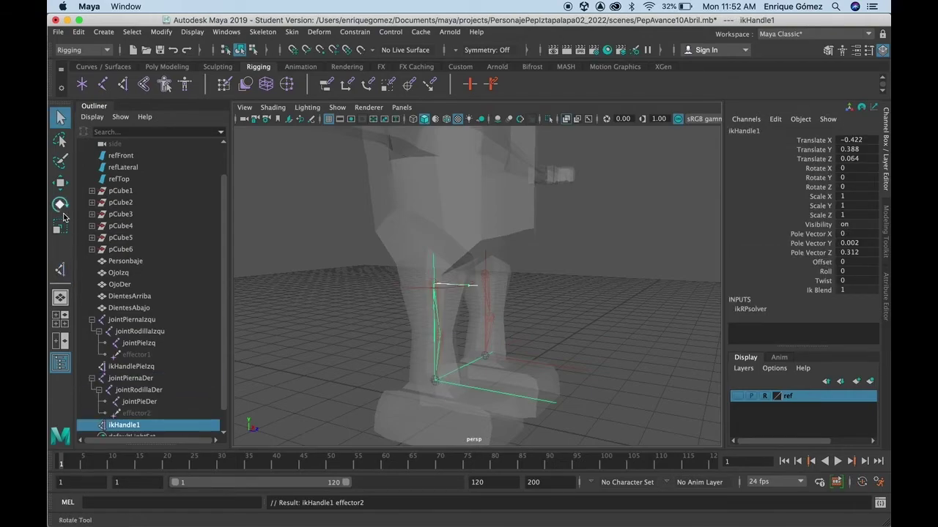
Test-move the new handle to bend the right knee, undo, and frame it.
left_click(63, 183)
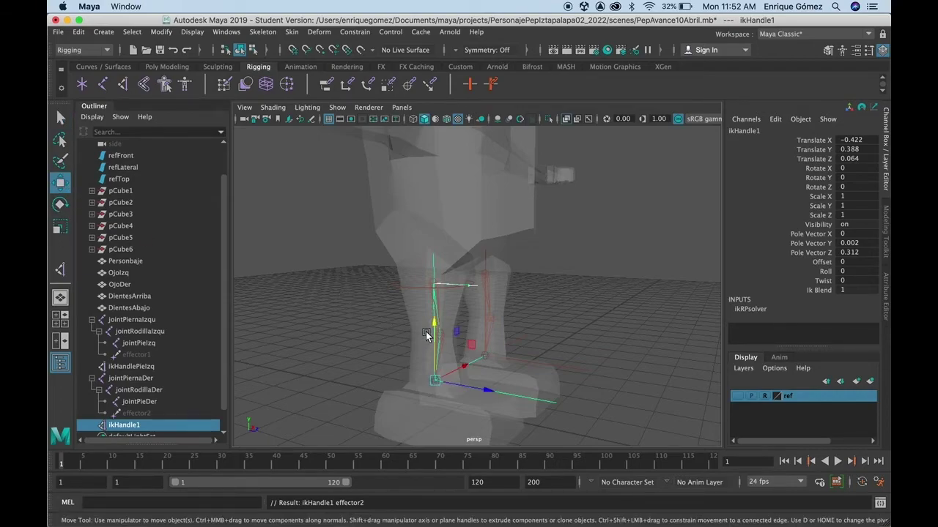
mouse_move(435, 327)
left_mouse_down()
mouse_move(433, 310)
mouse_move(437, 335)
mouse_move(436, 309)
mouse_move(439, 333)
left_mouse_up()
key("ctrl+z")
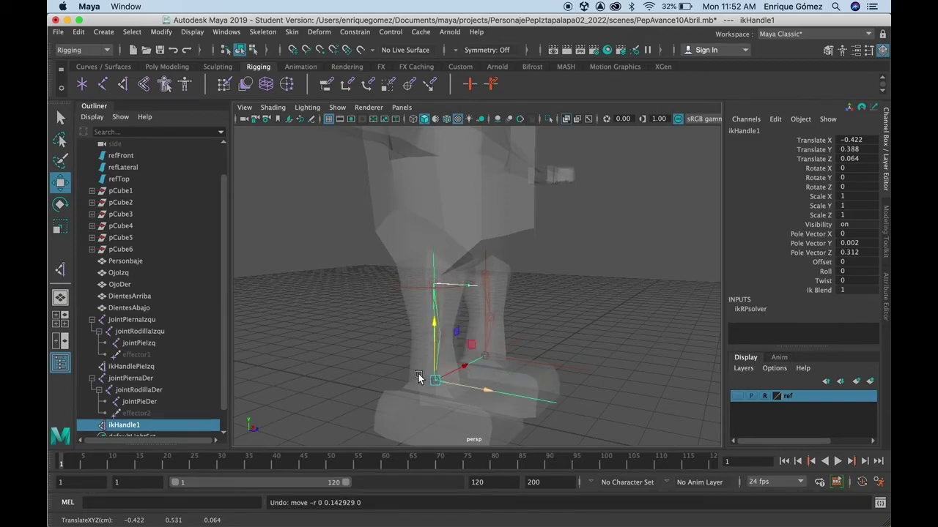
left_click_drag(222, 384, 222, 402)
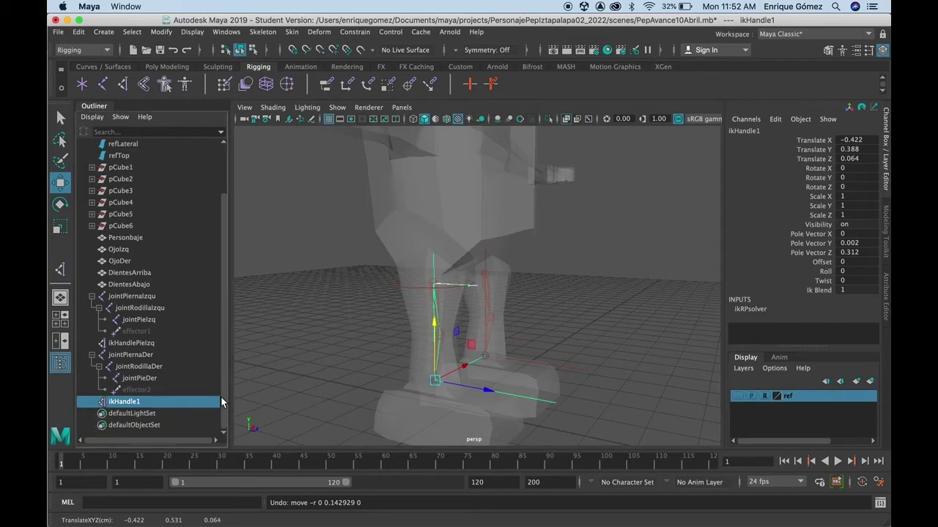
key("f")
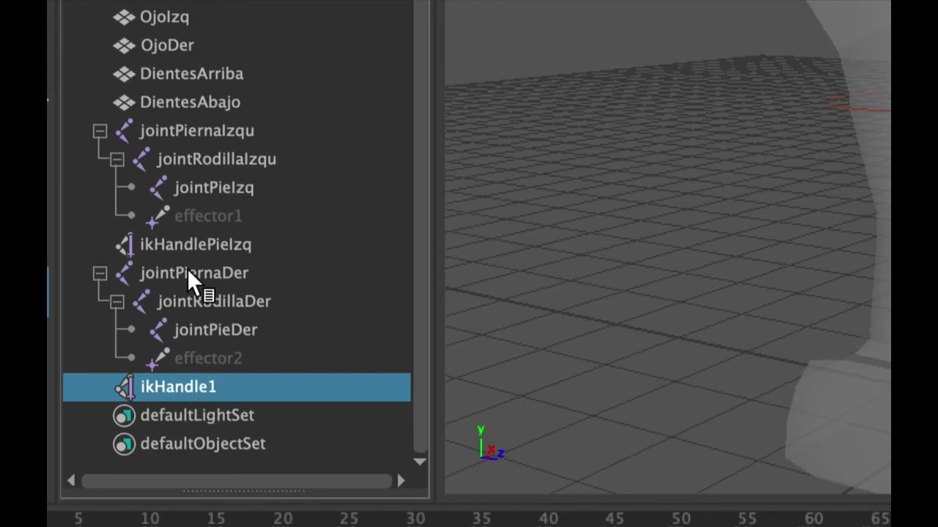
Rename ikHandle1 in the Outliner to ikHandlePieDer, then view both legs from the front.
double_click(185, 388)
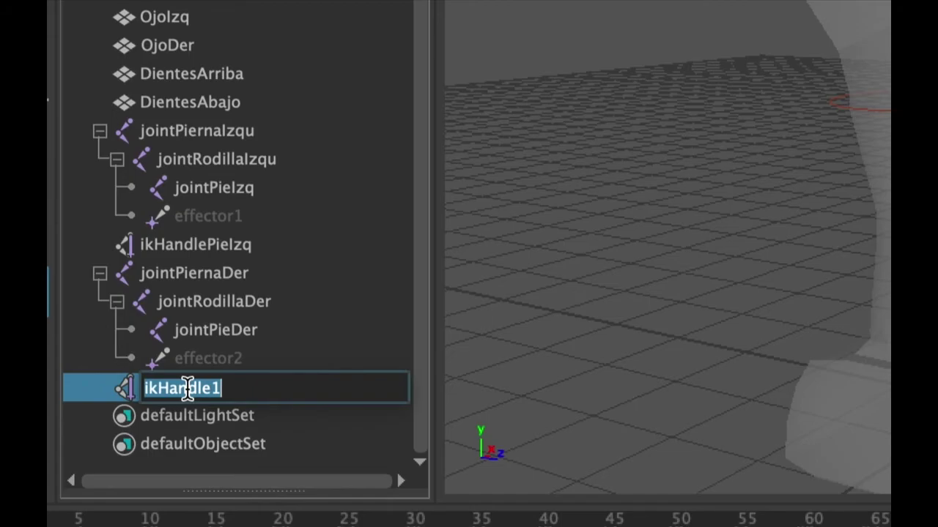
left_click(249, 392)
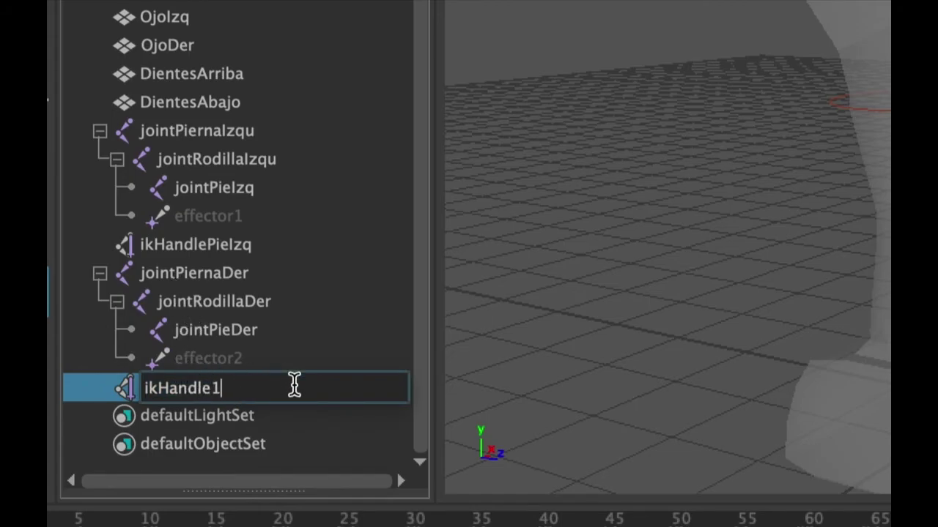
key("BackSpace")
type("PieDer")
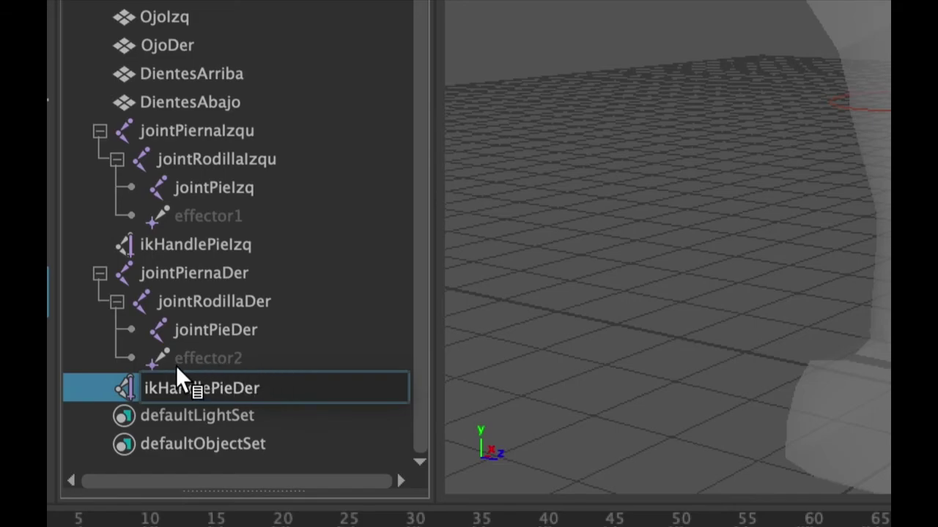
key("Return")
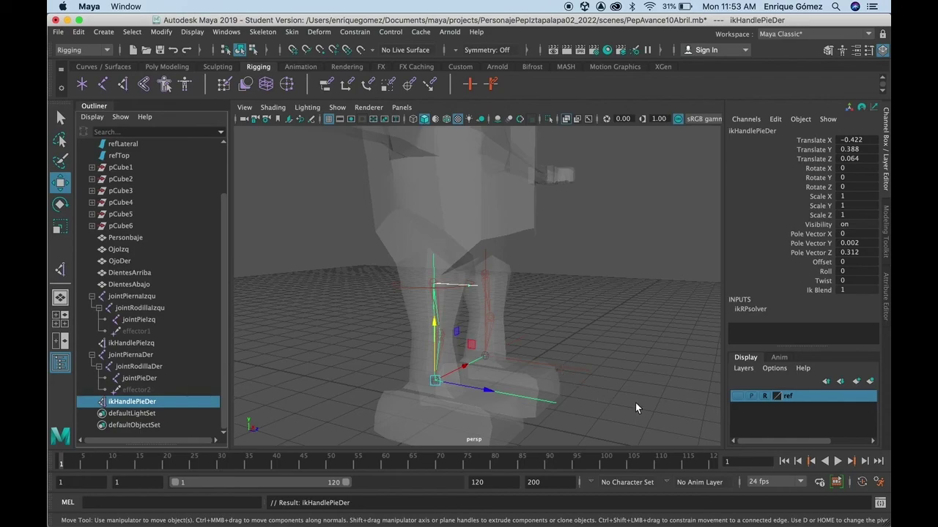
mouse_move(643, 385)
left_mouse_down("alt")
mouse_move(571, 374)
mouse_move(576, 379)
left_mouse_up("alt")
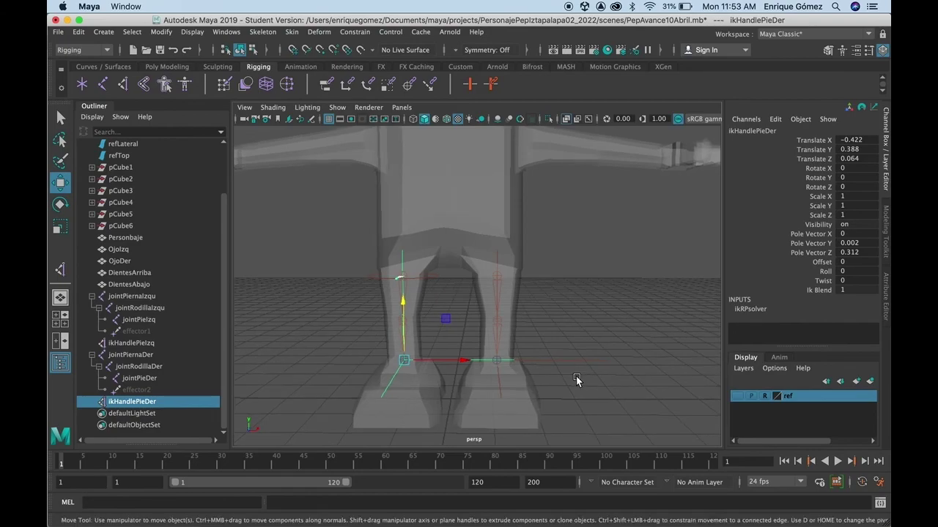